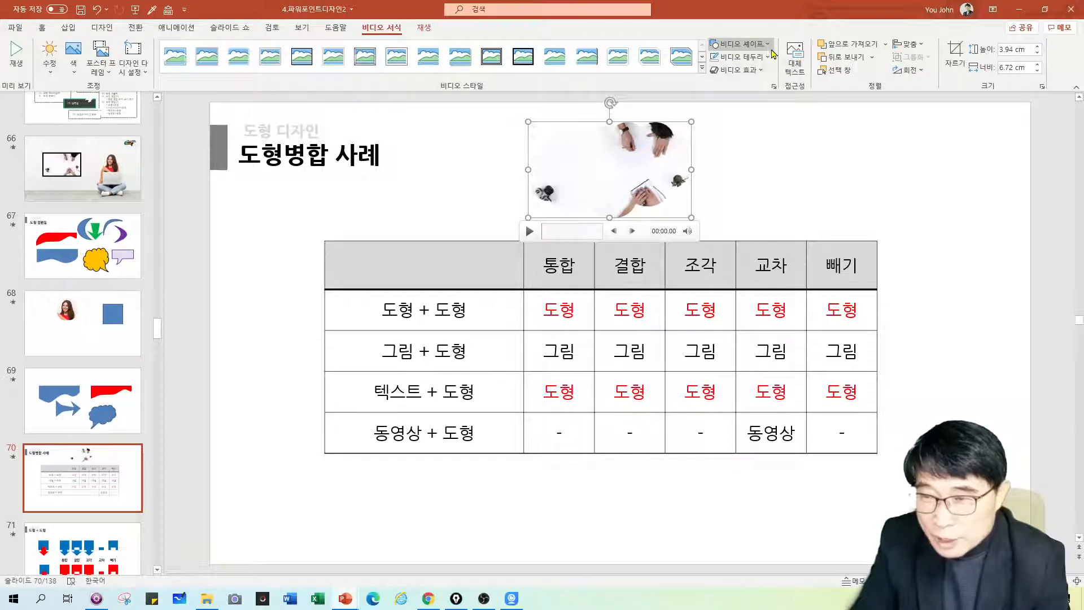
Change the shape of the video above the table to the 12-point star
click(767, 44)
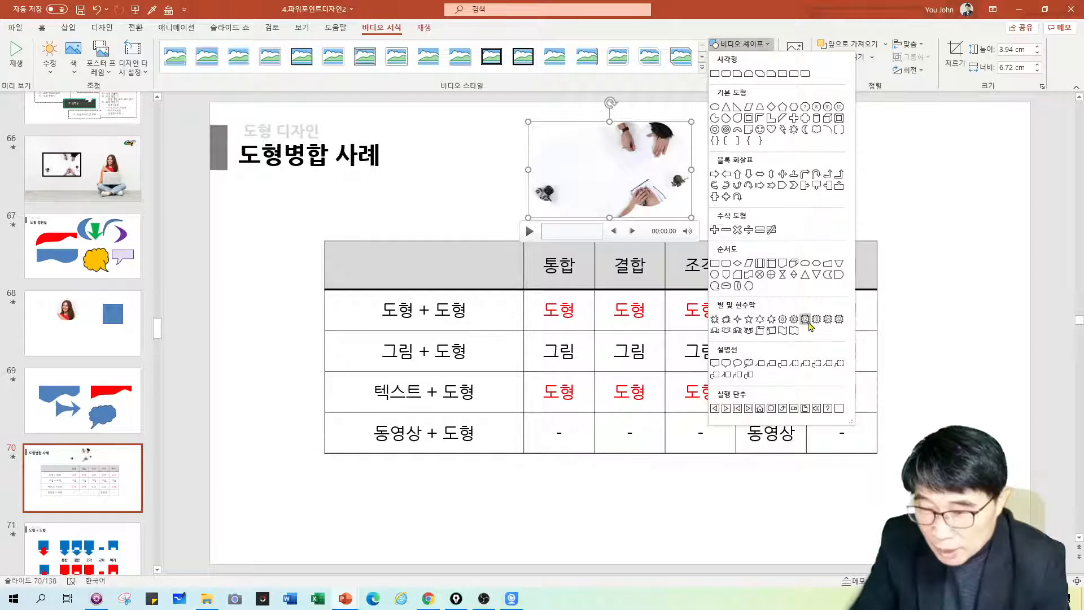
click(806, 320)
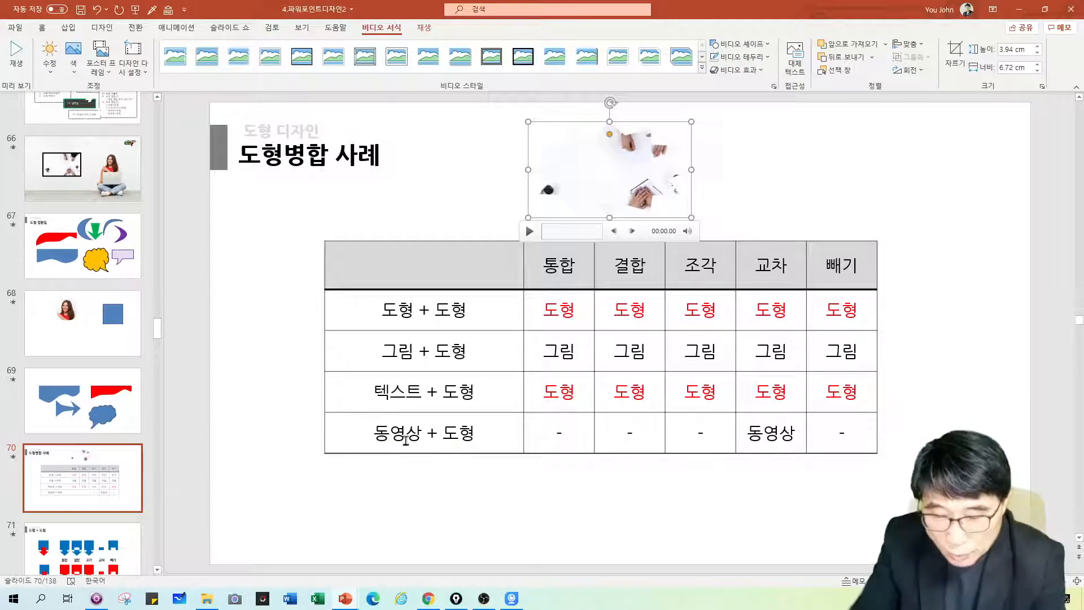
click(807, 176)
Delete the video above the table on the "도형병합 사례" slide
click(632, 173)
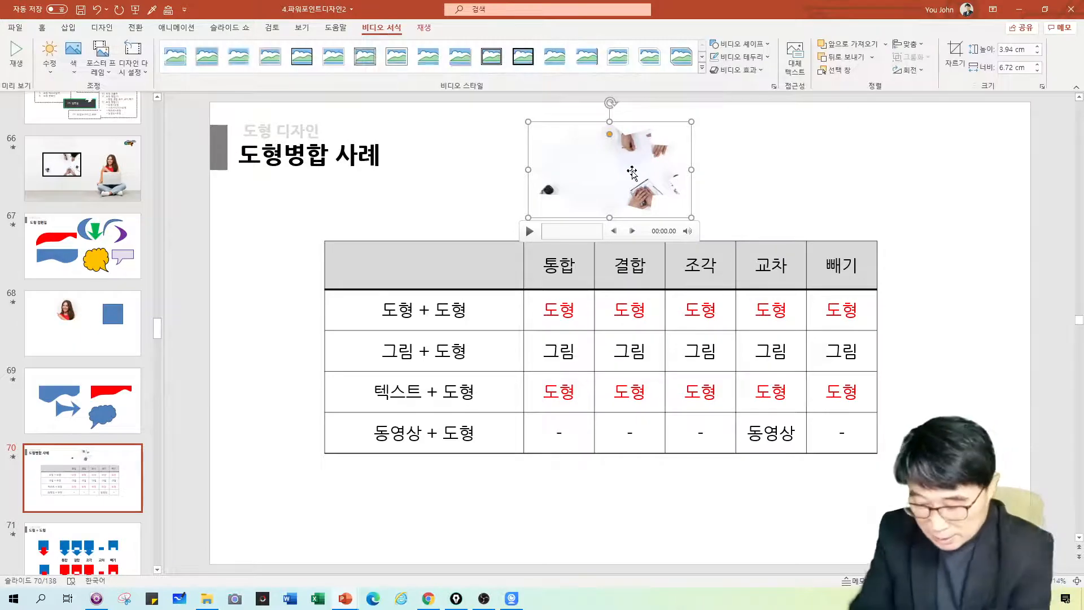
key(Delete)
Look over the "도형 + 도형" example slide and open slide 72, "텍스트 + 도형"
scroll(126, 381, down, 4)
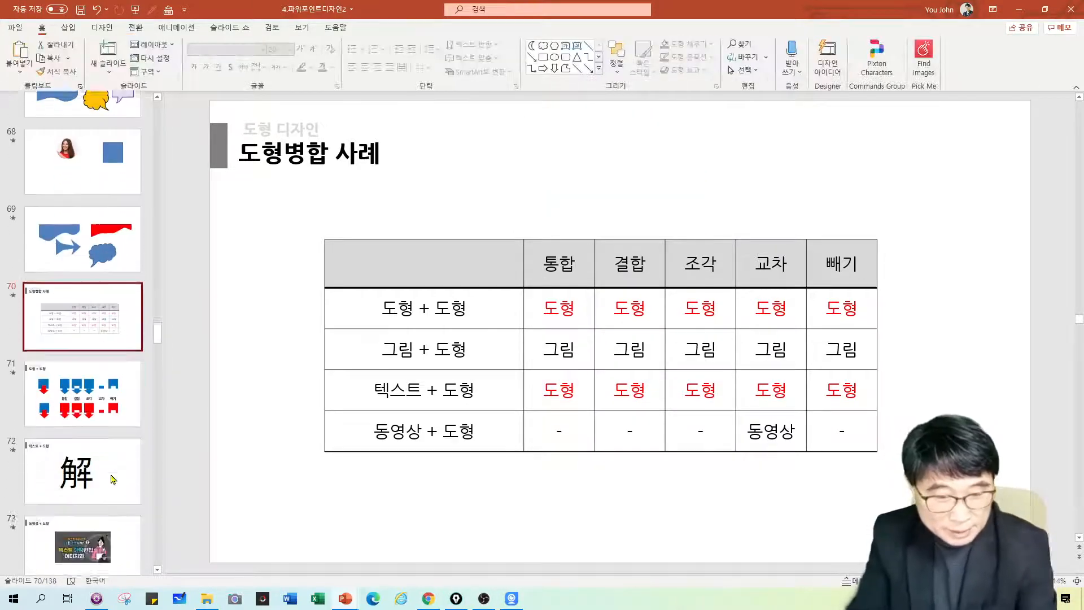
click(125, 381)
key(Down)
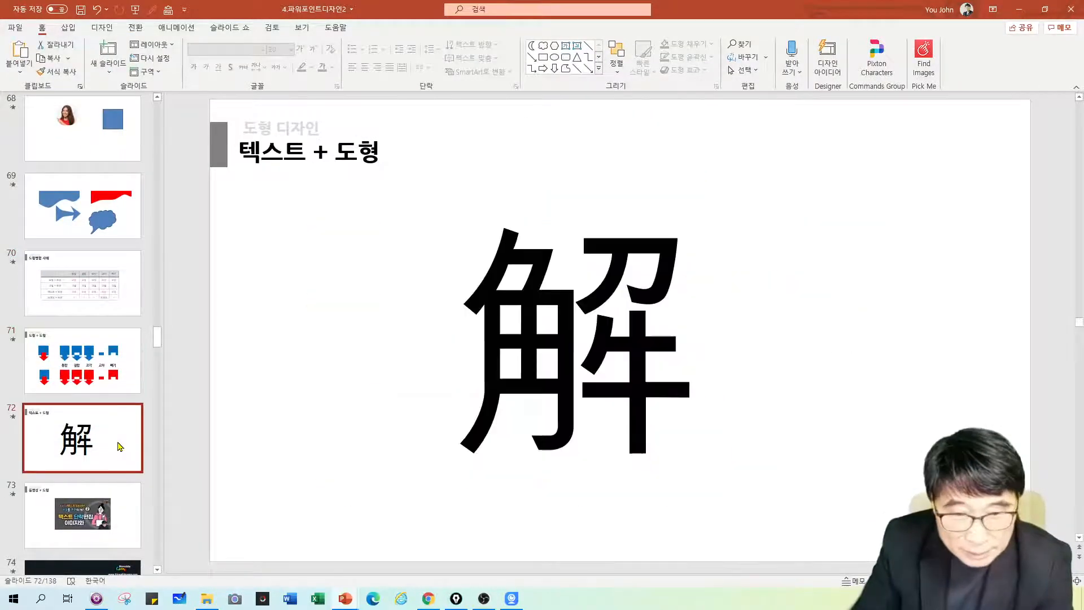
click(119, 384)
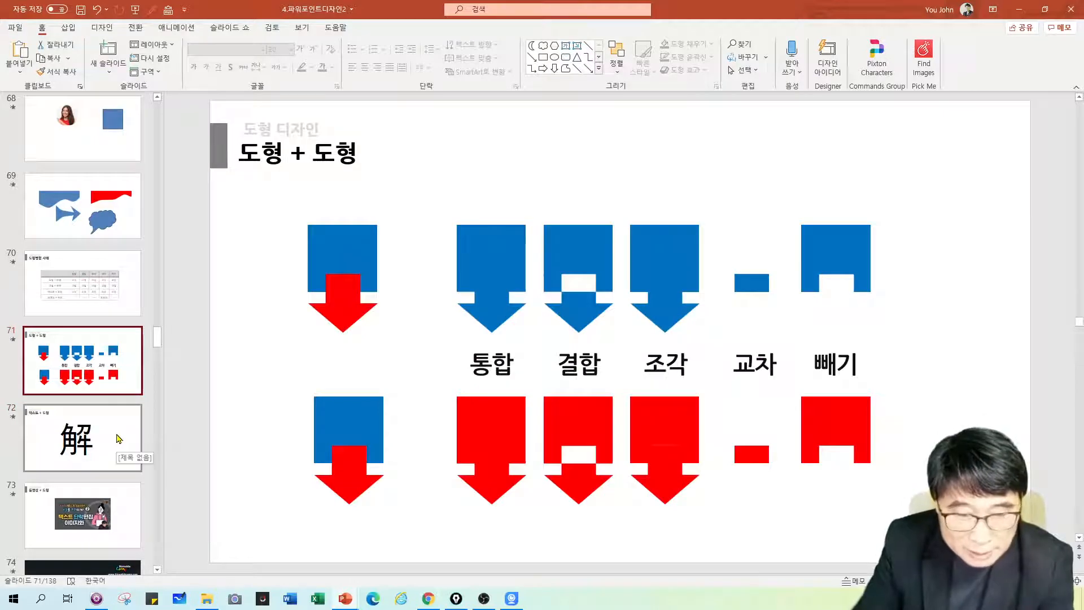
key(Up)
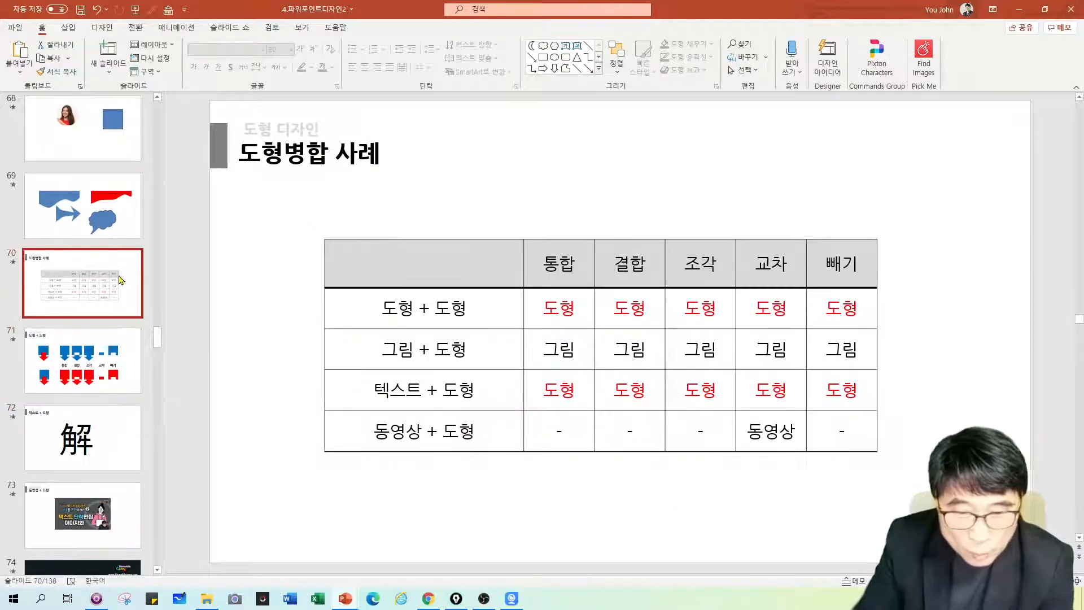
click(117, 351)
click(105, 459)
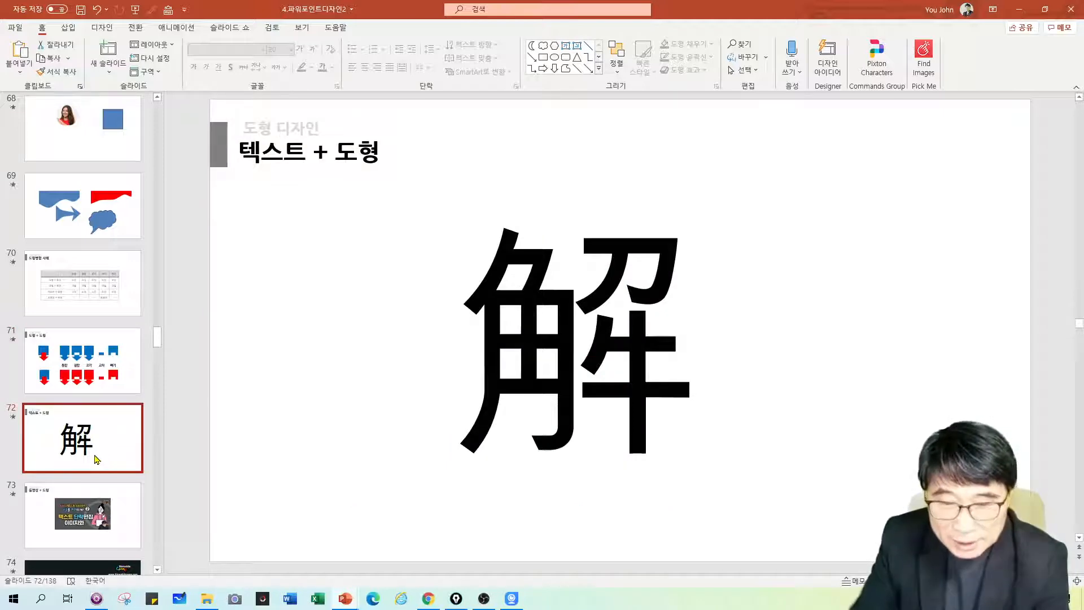
Copy the 解 text box twice so that three identical characters stand side by side in a row
click(526, 336)
click(769, 245)
click(599, 239)
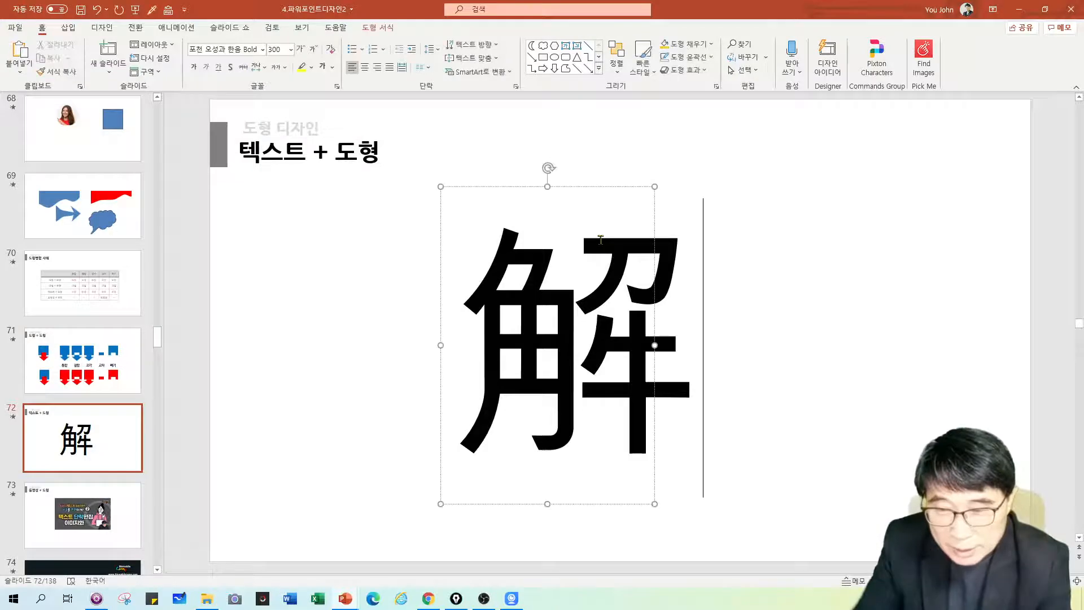
drag(599, 188, 584, 186)
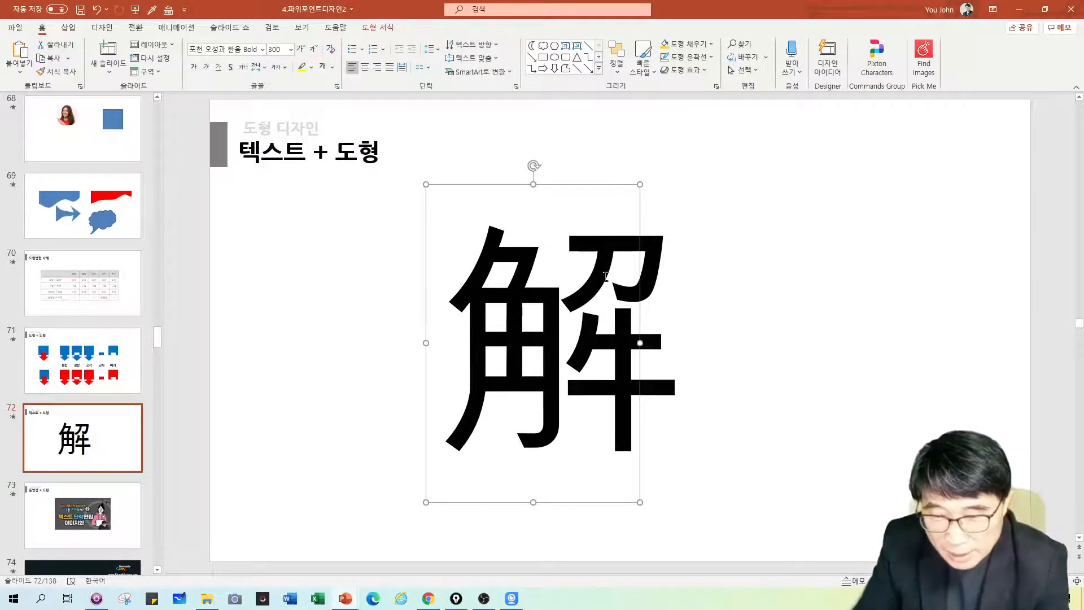
click(819, 316)
click(523, 357)
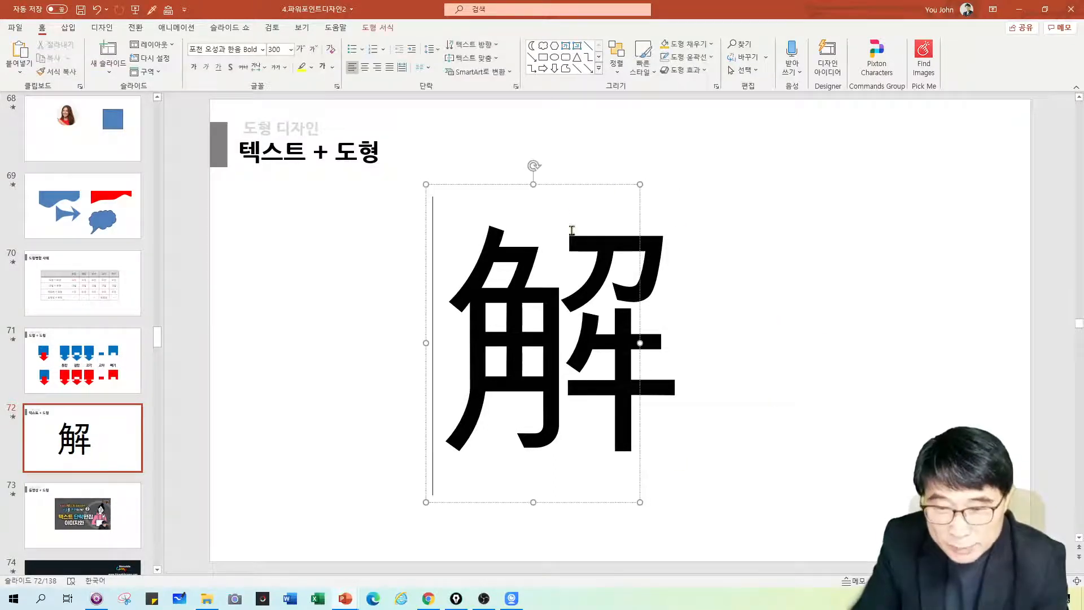
drag(558, 188, 942, 194)
click(448, 323)
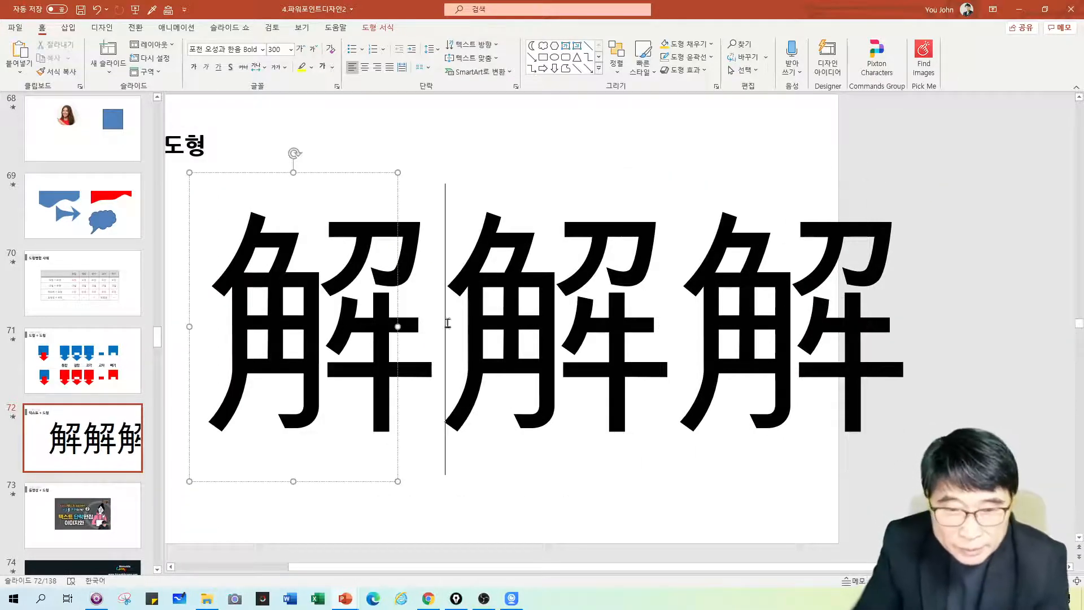
click(382, 500)
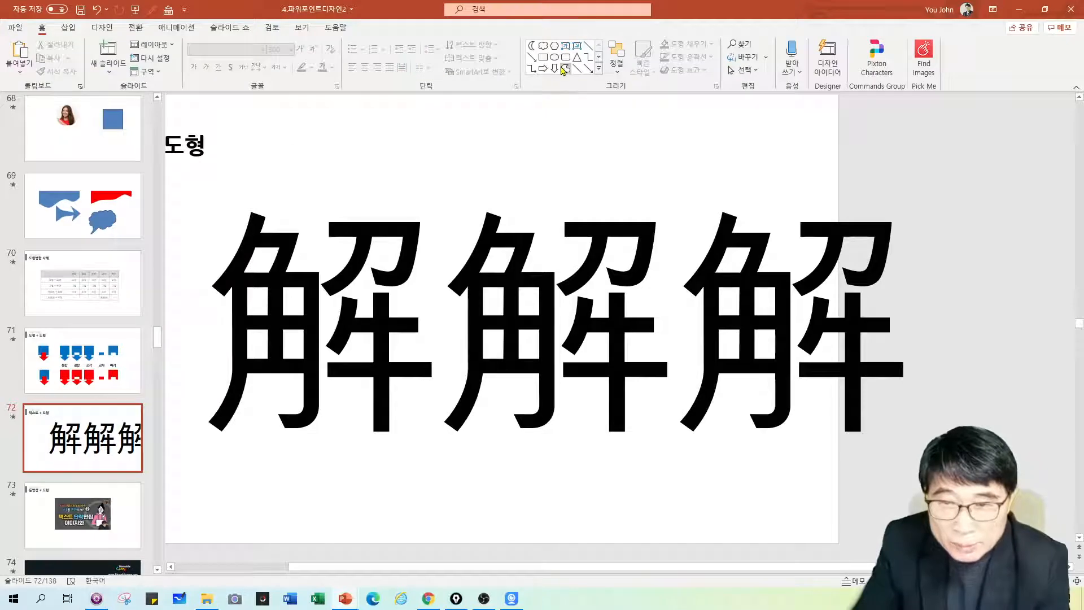
Draw a closed freeform about 12 cm high and 6.5 cm wide over the 角 component of the first 解
click(599, 68)
click(643, 109)
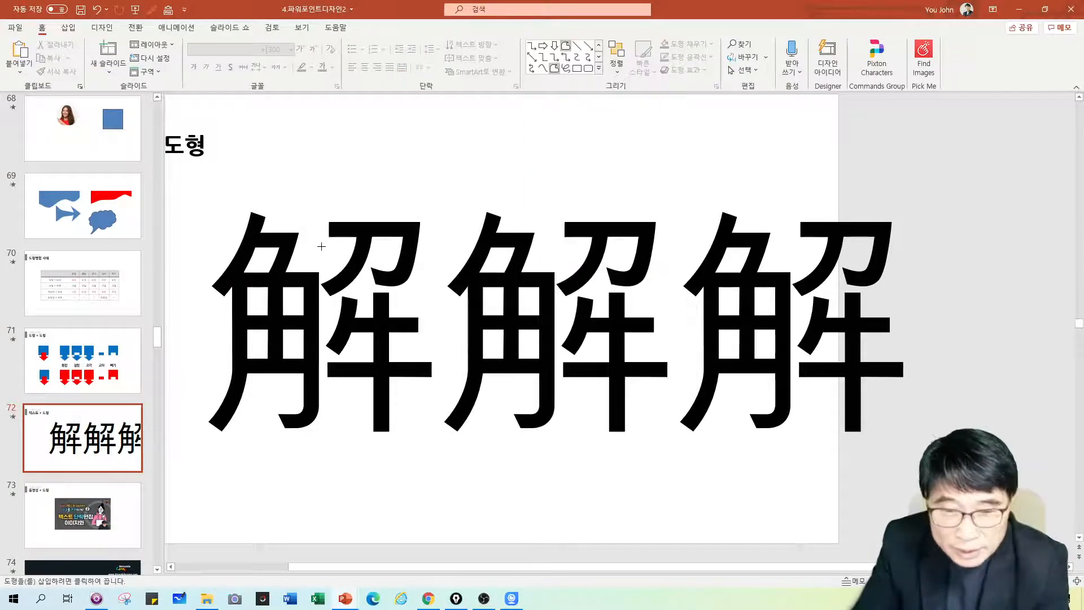
mouse_move(244, 200)
mouse_down()
mouse_move(191, 320)
mouse_move(181, 431)
mouse_move(307, 458)
mouse_move(335, 407)
mouse_move(319, 292)
mouse_up()
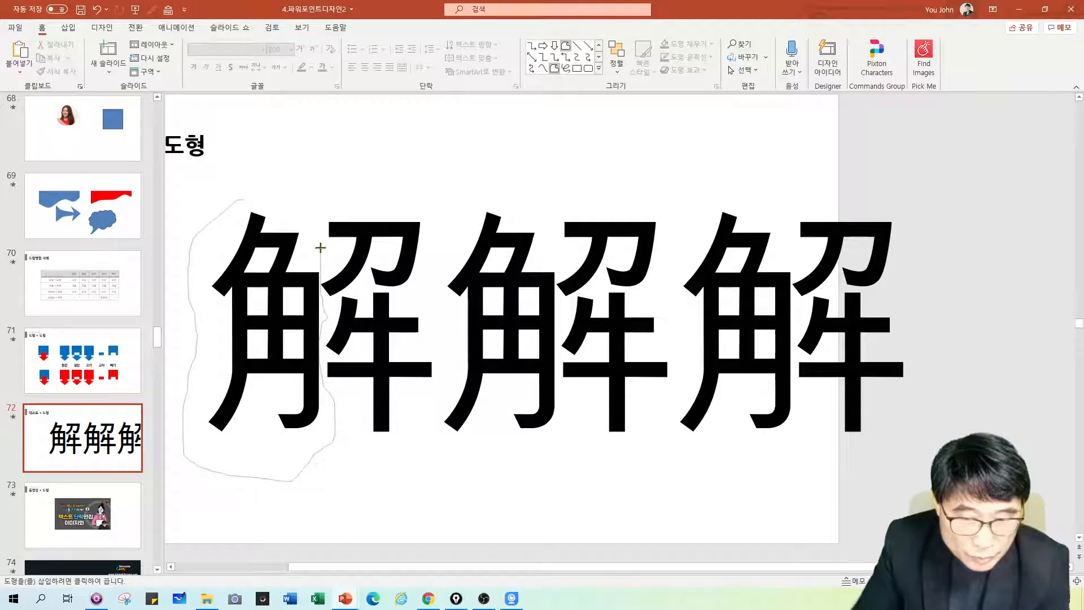
double_click(312, 222)
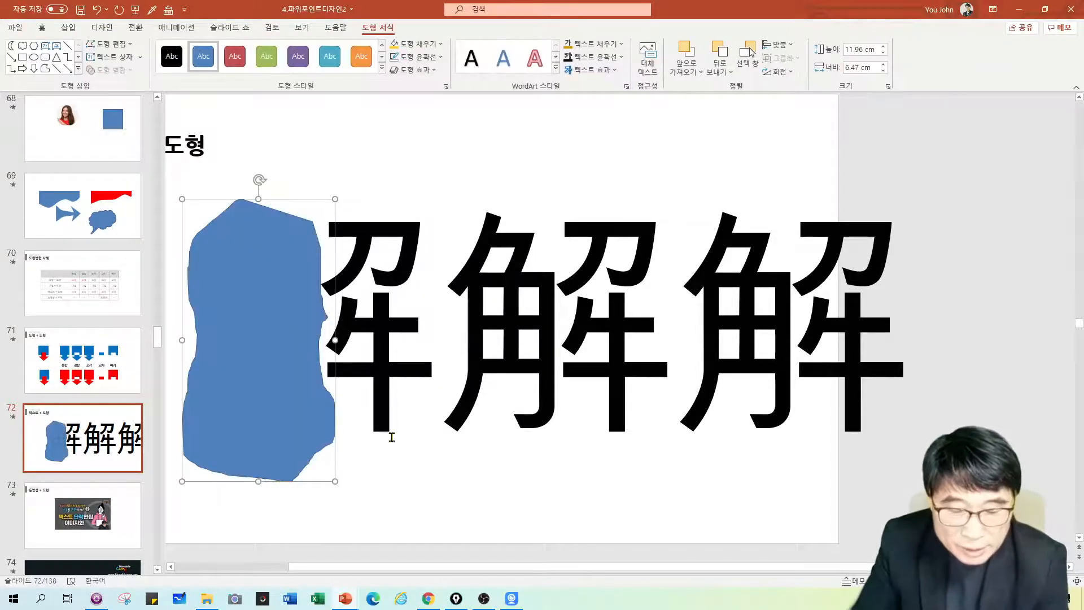
Merge the first 解 with its freeform using Intersect (교차), keeping only the 角 component
shift+click(381, 281)
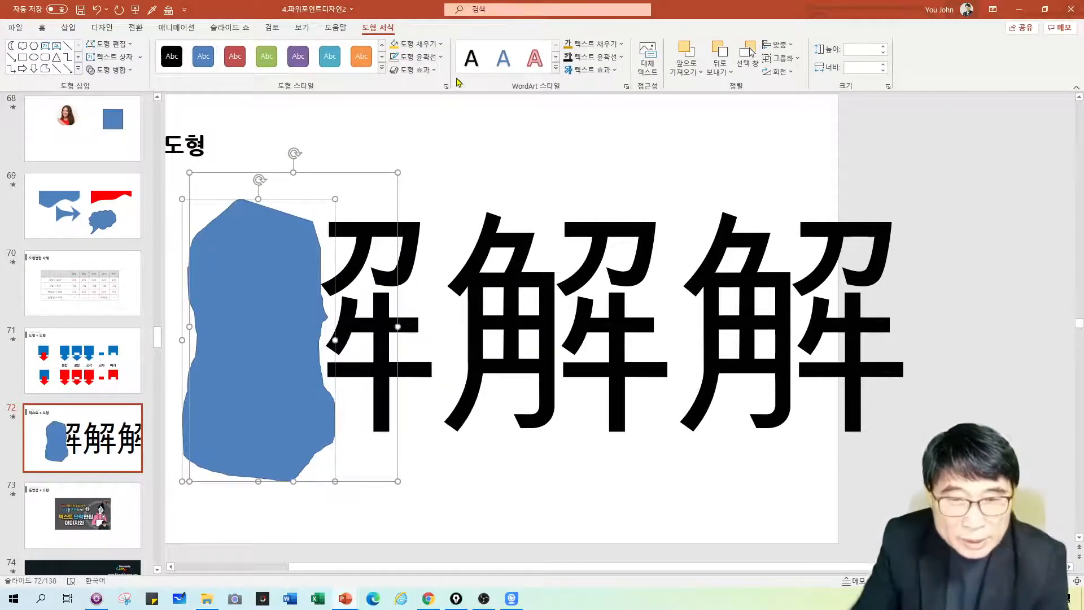
click(136, 70)
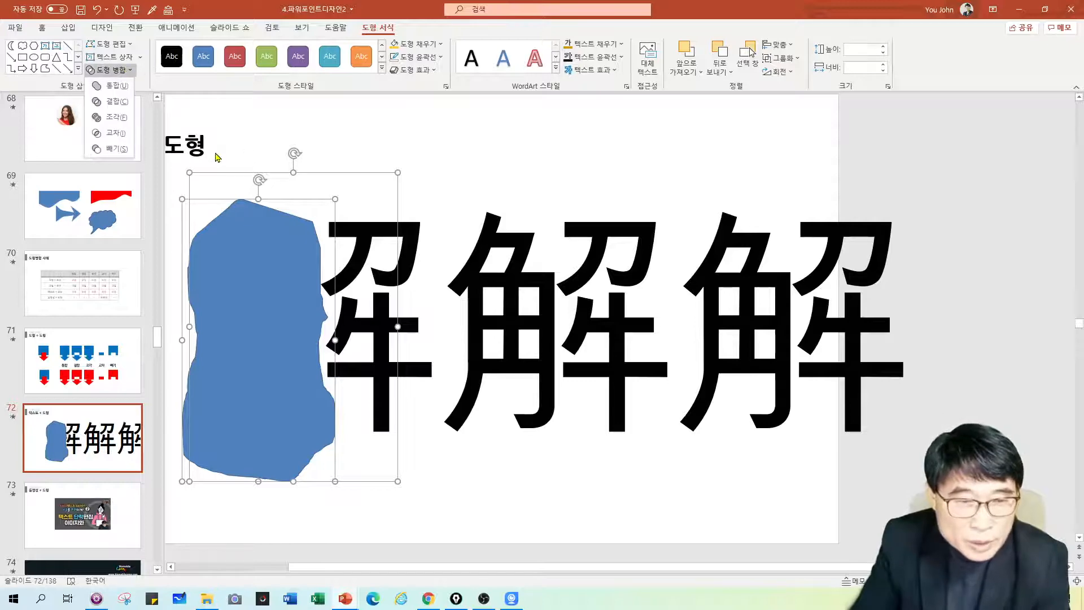
click(127, 148)
Move the extracted 角 component slightly up and to the right, and fill it with yellow
click(331, 305)
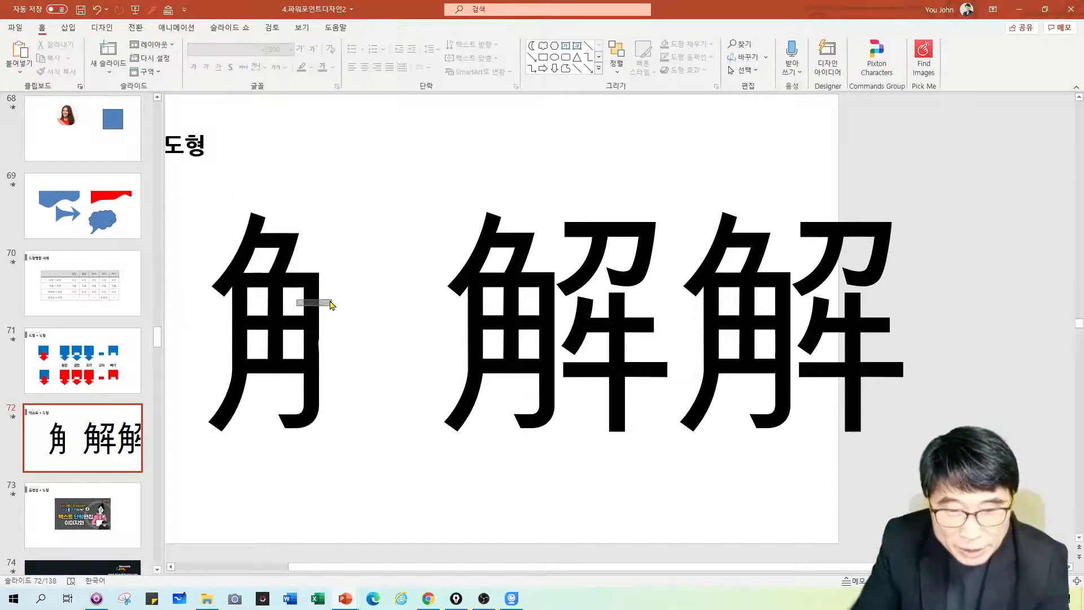
drag(286, 294, 333, 260)
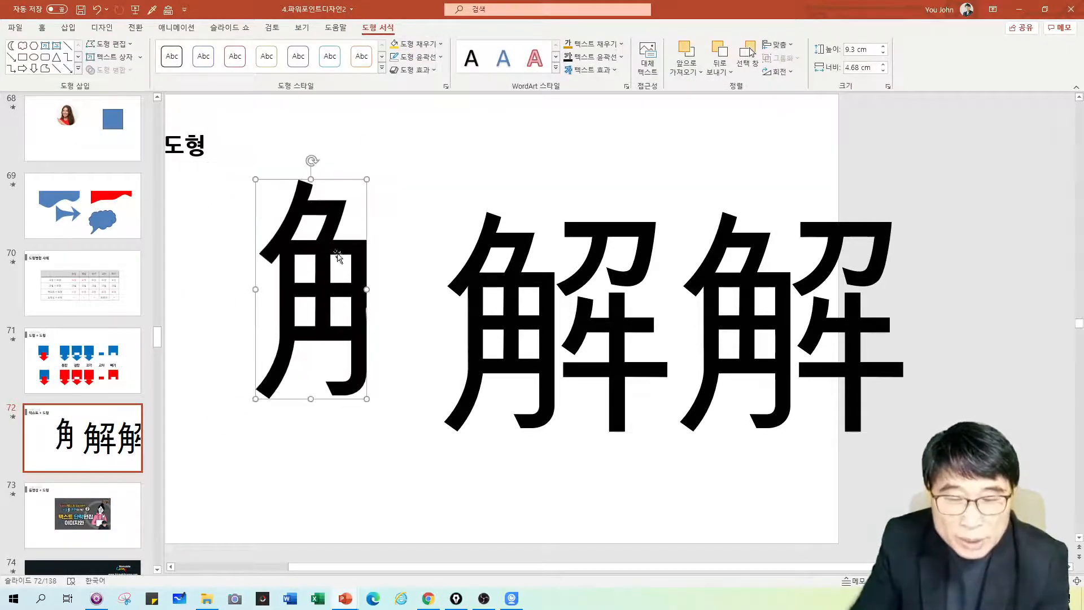
click(393, 44)
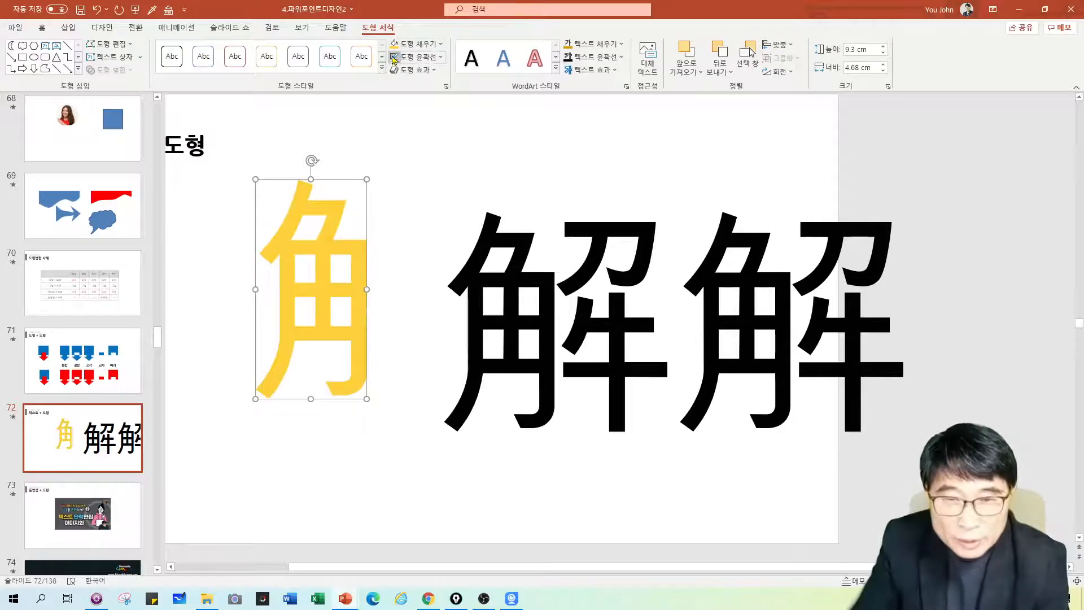
Draw a closed freeform about 4.8 cm high and 5.7 cm wide over the 刀 component of the second 解
click(482, 305)
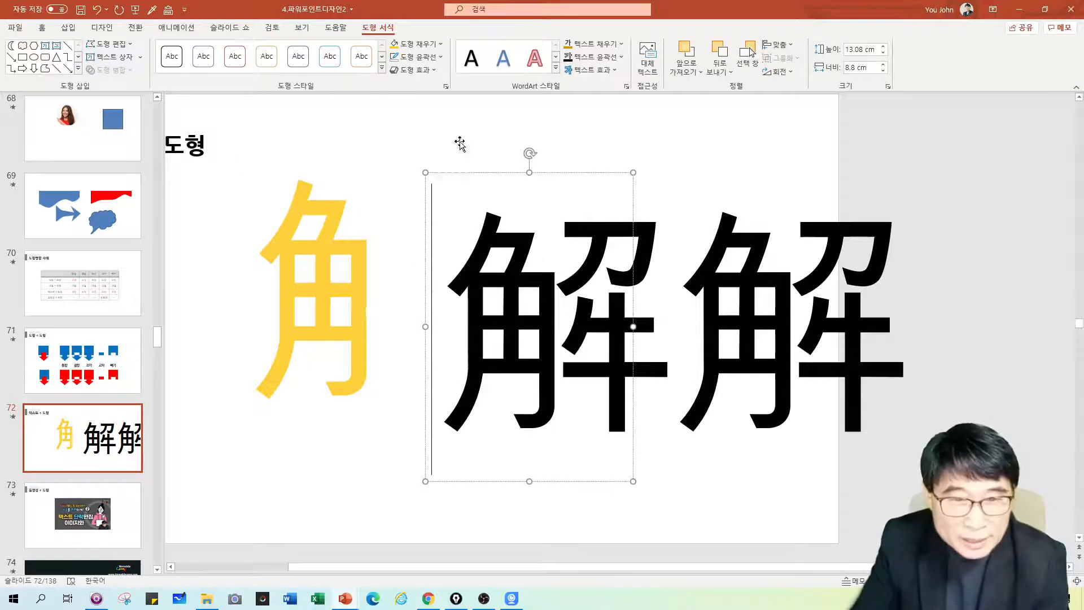
click(78, 69)
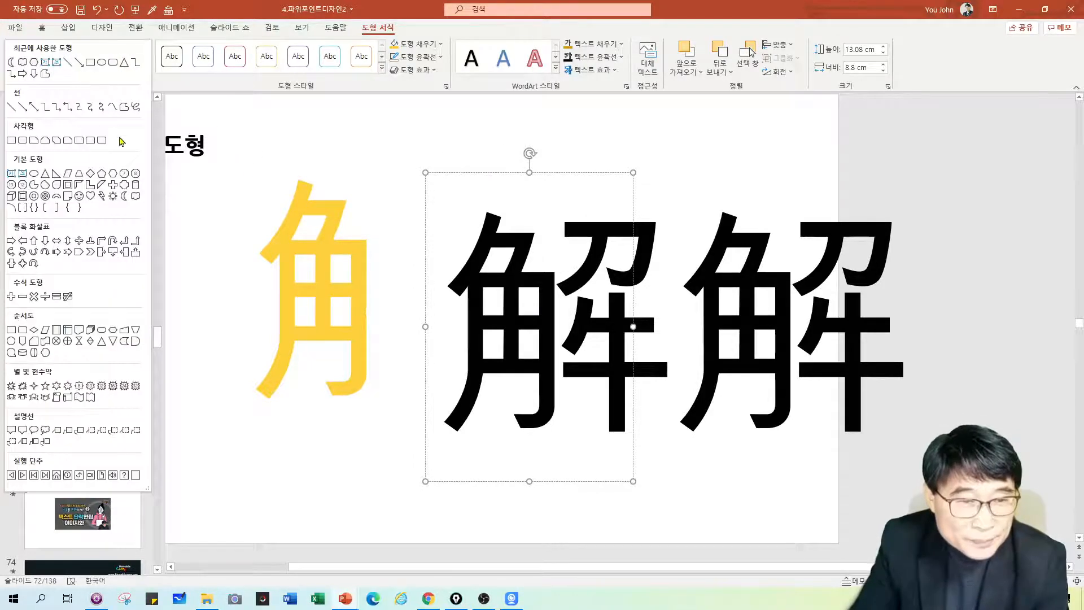
click(126, 106)
mouse_move(575, 195)
mouse_down()
mouse_move(564, 194)
mouse_move(553, 240)
mouse_move(555, 306)
mouse_move(593, 286)
mouse_move(625, 289)
mouse_move(672, 257)
mouse_move(668, 189)
mouse_move(578, 193)
mouse_up()
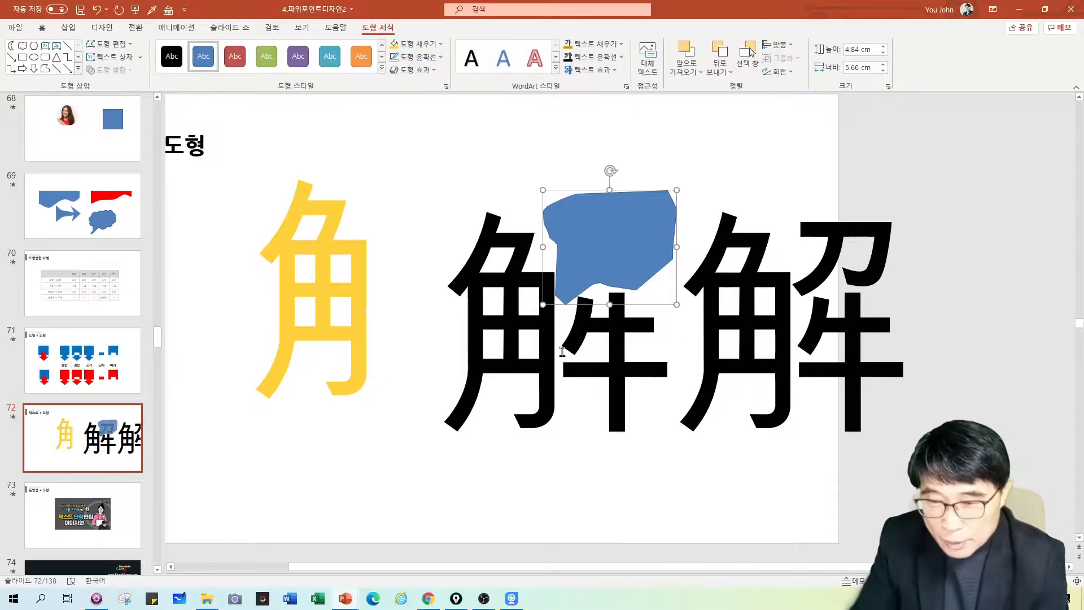
Intersect the second 解 with its freeform to extract 刀, and place it beside the upper part of the yellow 角
click(539, 341)
shift+click(642, 227)
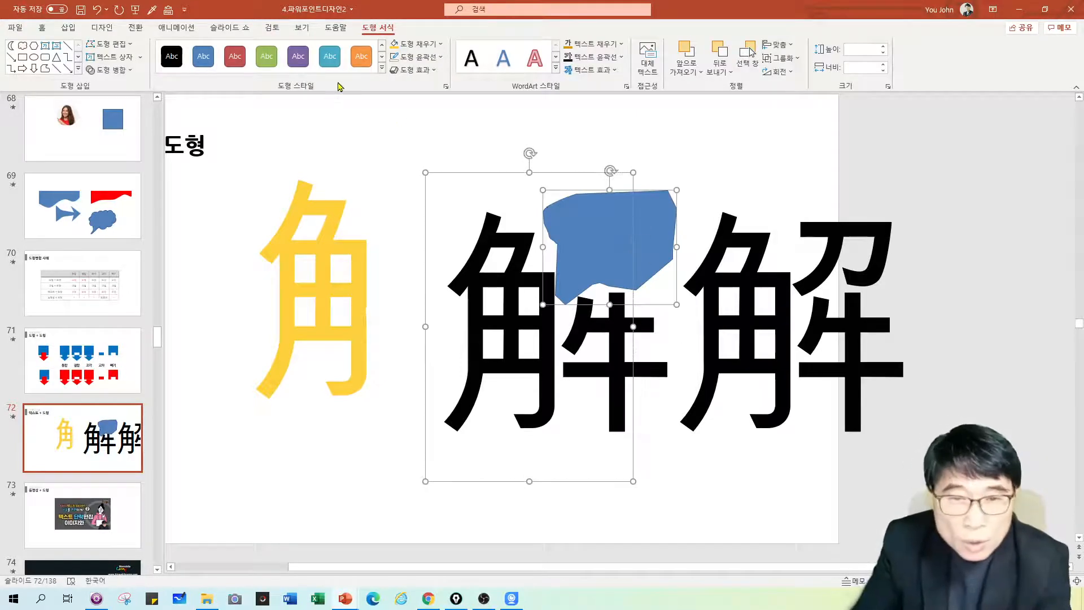
click(108, 69)
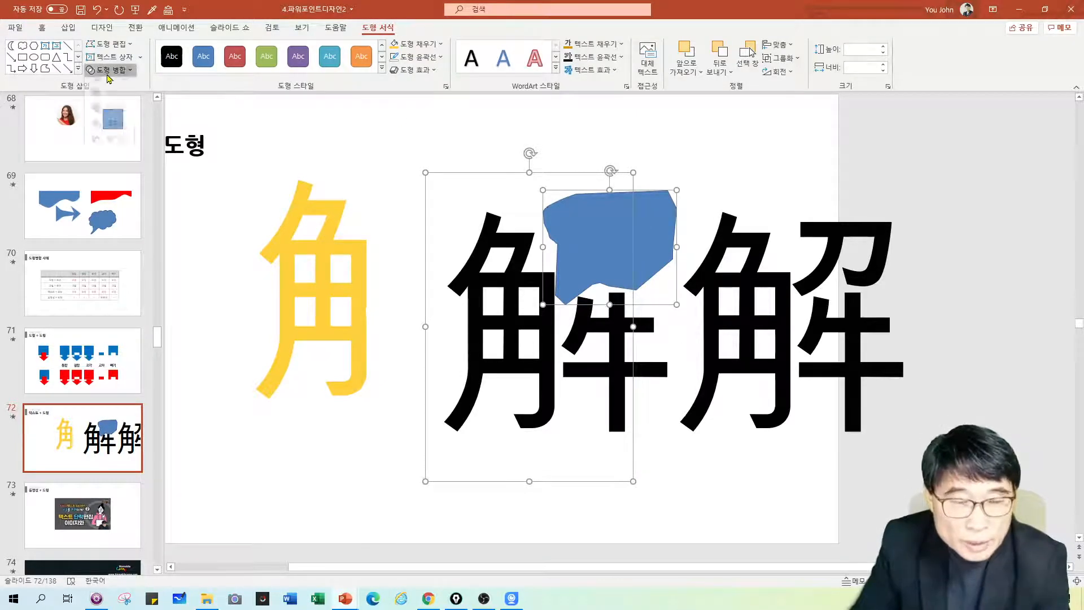
click(115, 133)
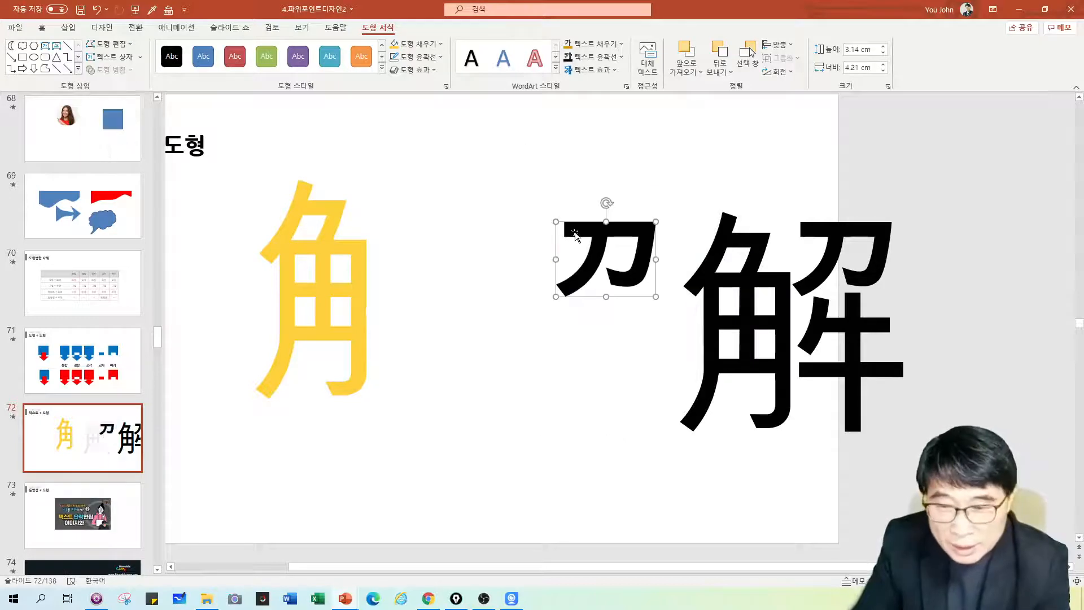
drag(597, 222, 418, 198)
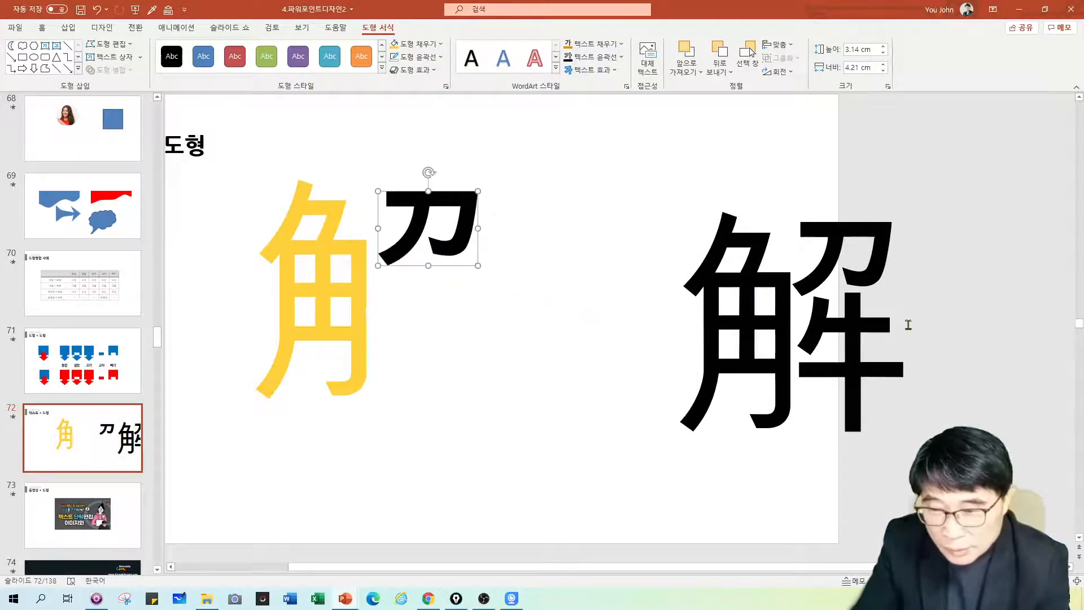
Shift the remaining 解 text box left onto the slide and draw a closed freeform over its 牛 component
click(881, 323)
drag(789, 176, 681, 167)
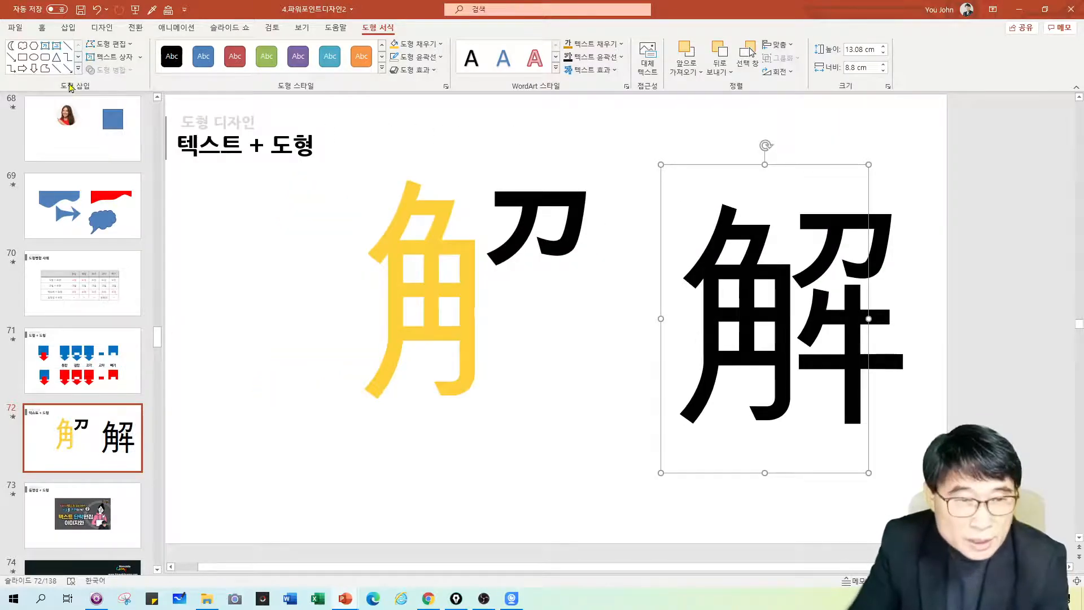
click(78, 69)
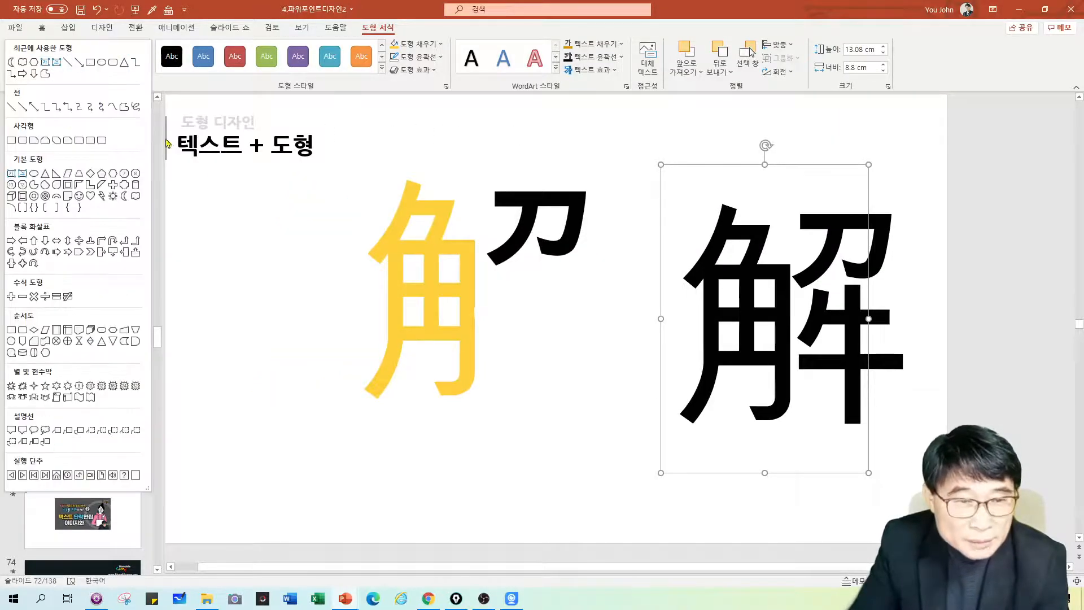
click(134, 107)
mouse_move(898, 445)
mouse_down()
mouse_move(789, 443)
mouse_move(796, 308)
mouse_move(824, 282)
mouse_move(897, 280)
mouse_move(936, 337)
mouse_up()
drag(892, 442, 894, 443)
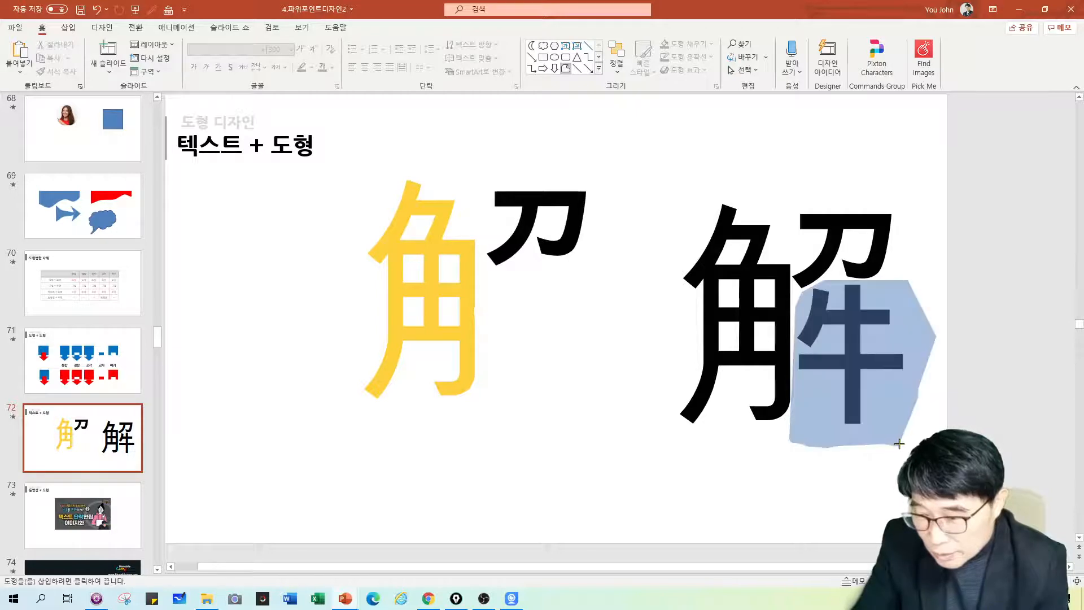
Intersect the last 解 with its freeform to extract 牛, and place it directly beneath the 刀 component
shift+click(898, 372)
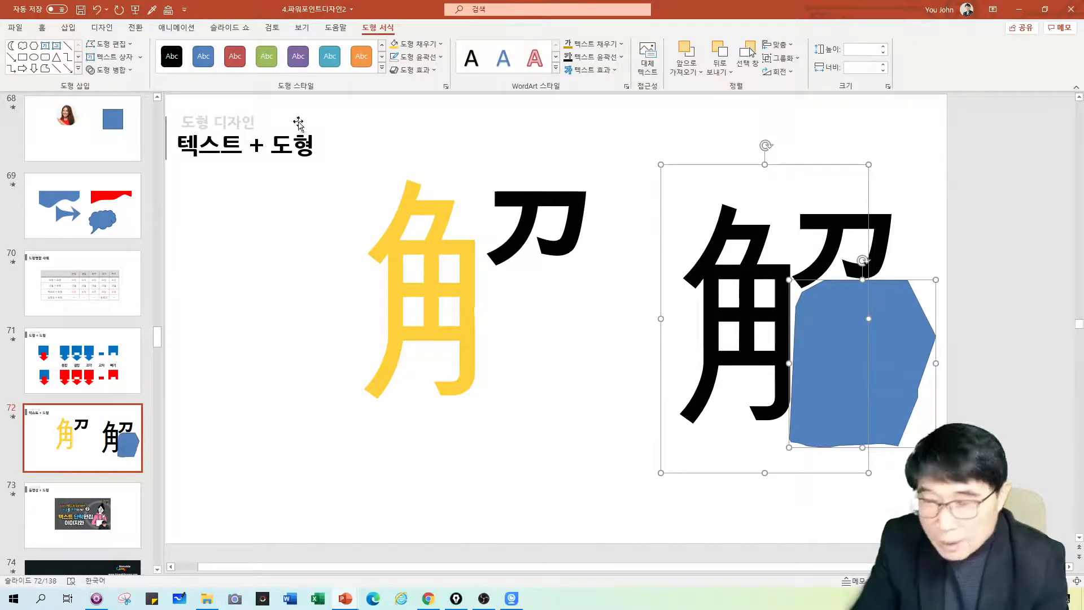
click(115, 70)
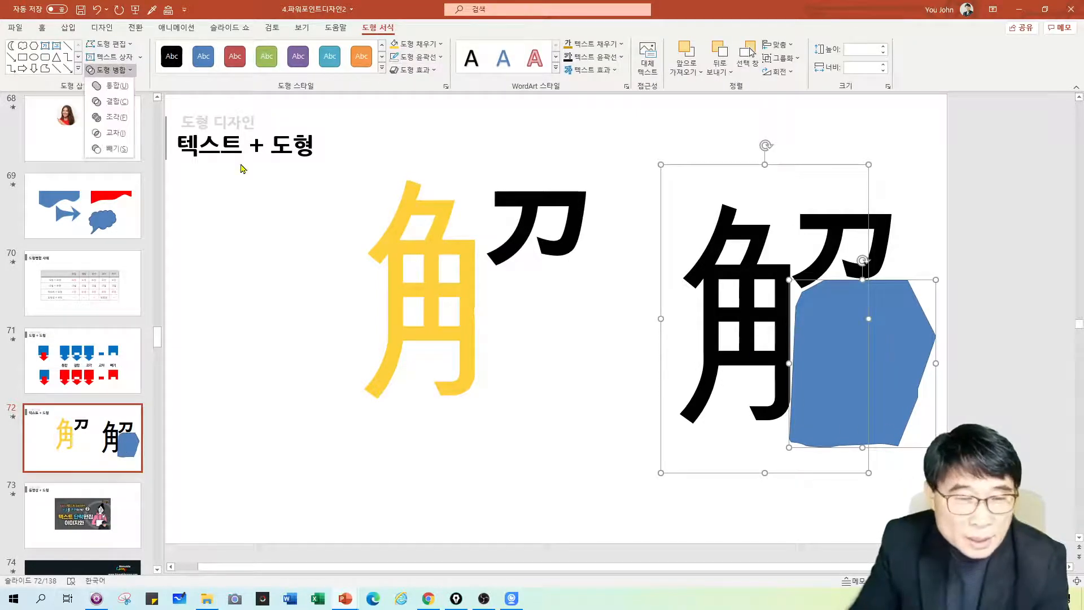
click(130, 140)
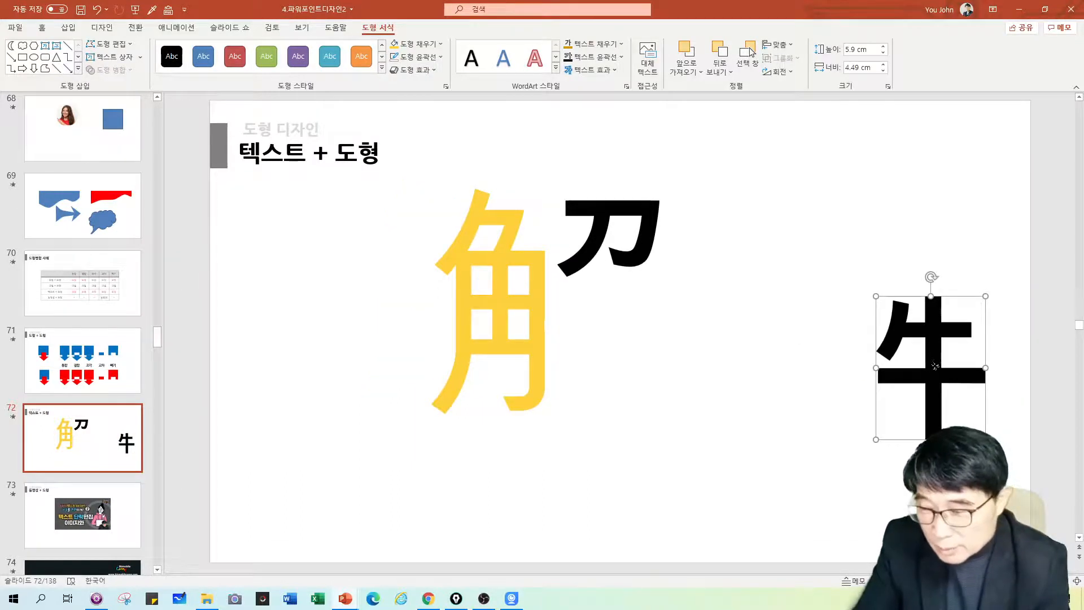
drag(935, 366, 617, 349)
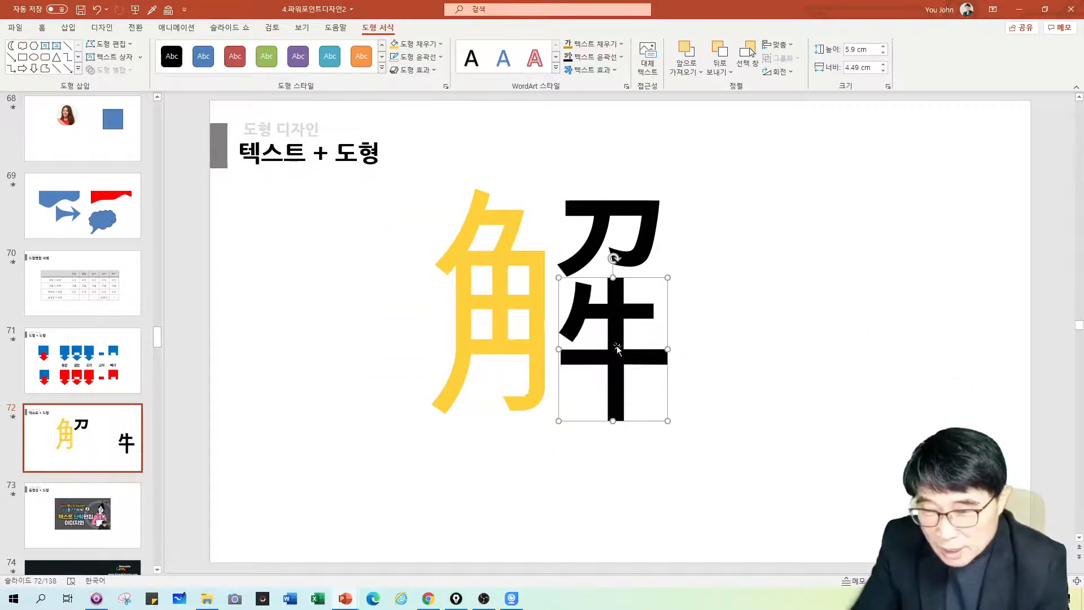
Fill the 刀 component with standard light blue and the 牛 component with standard light green
click(620, 212)
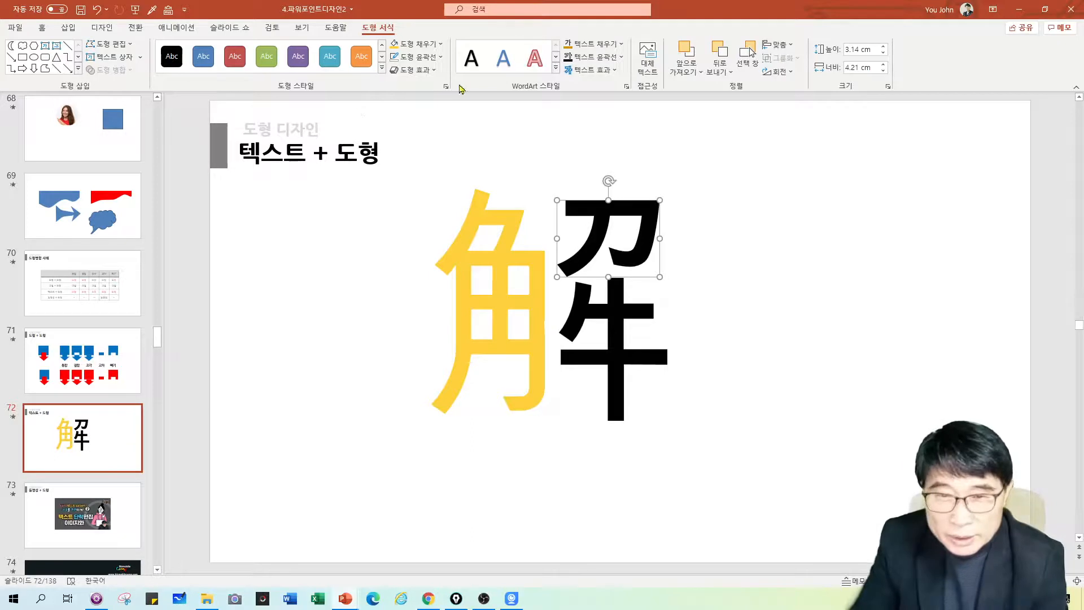
click(441, 45)
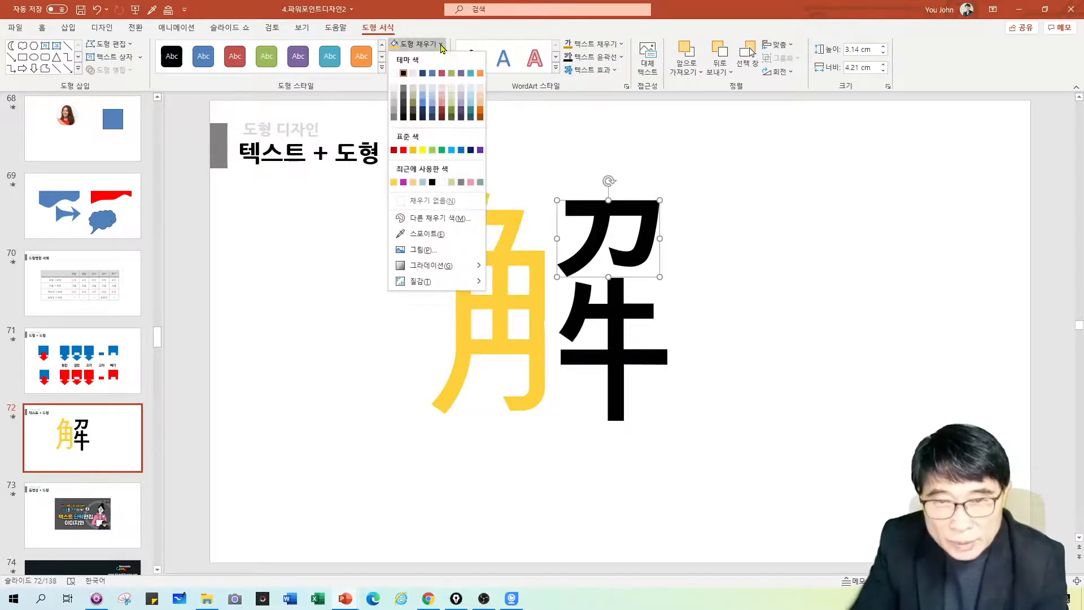
click(453, 150)
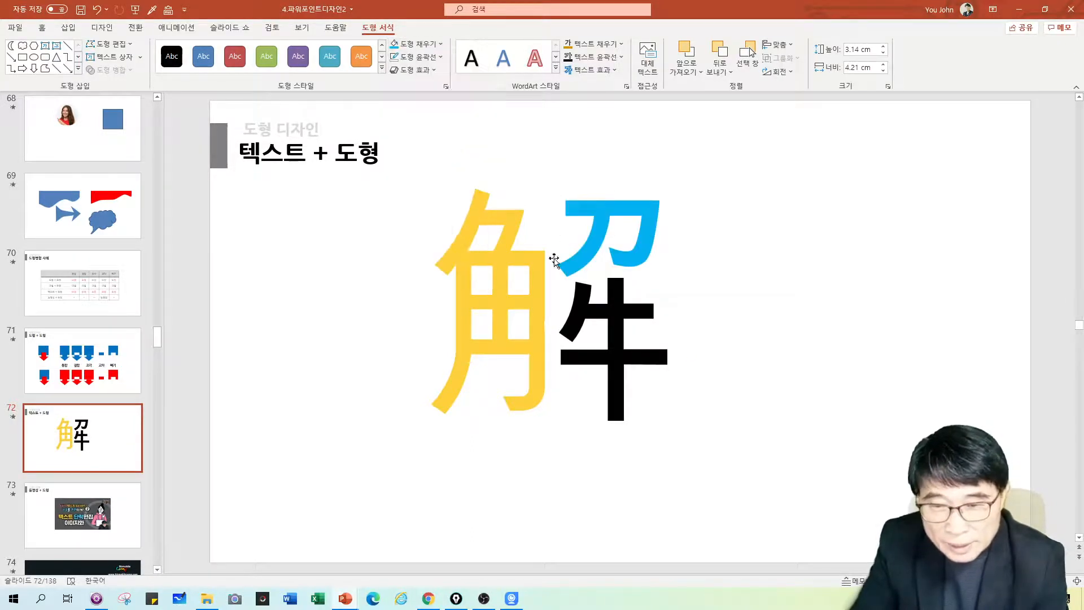
key(Tab)
click(440, 44)
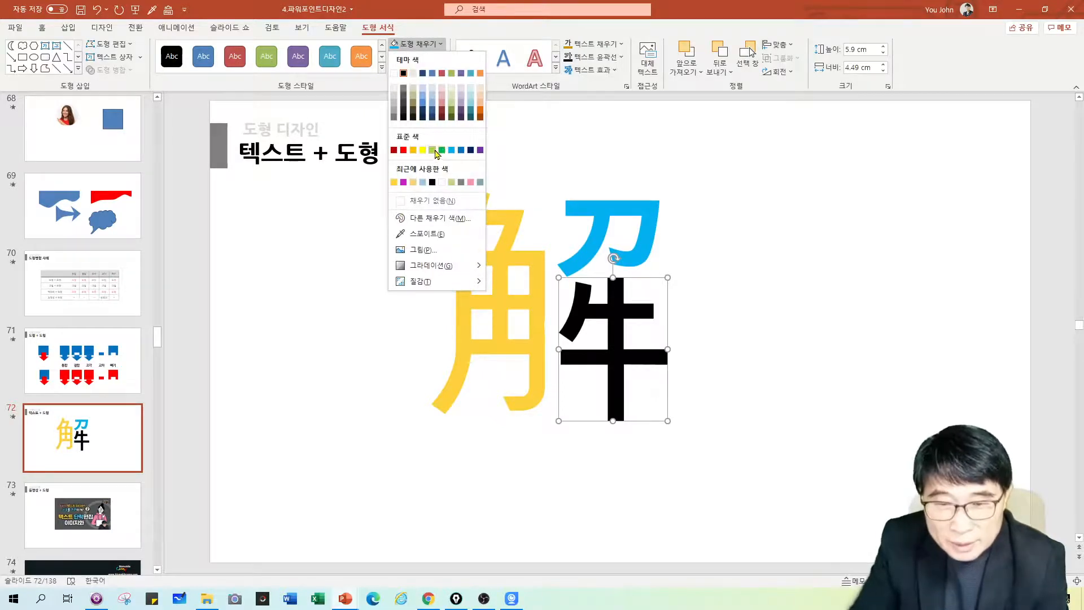
click(434, 150)
click(798, 310)
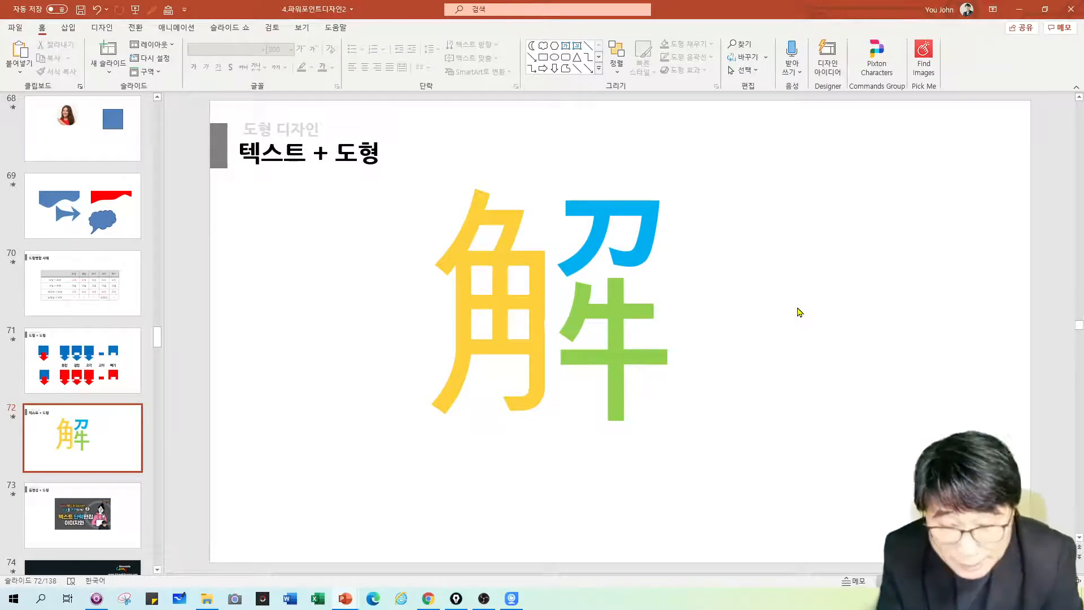
Edit the points of 牛 to curve the lower end of its vertical stroke into a pointed hook, making the component about 6.5 cm high
click(503, 280)
click(604, 229)
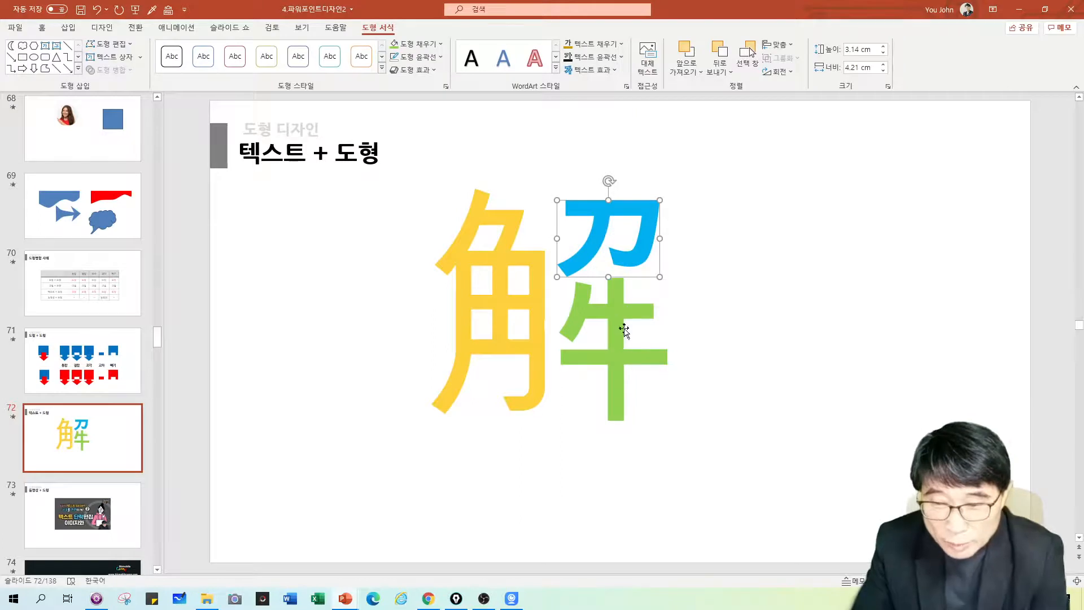
click(612, 310)
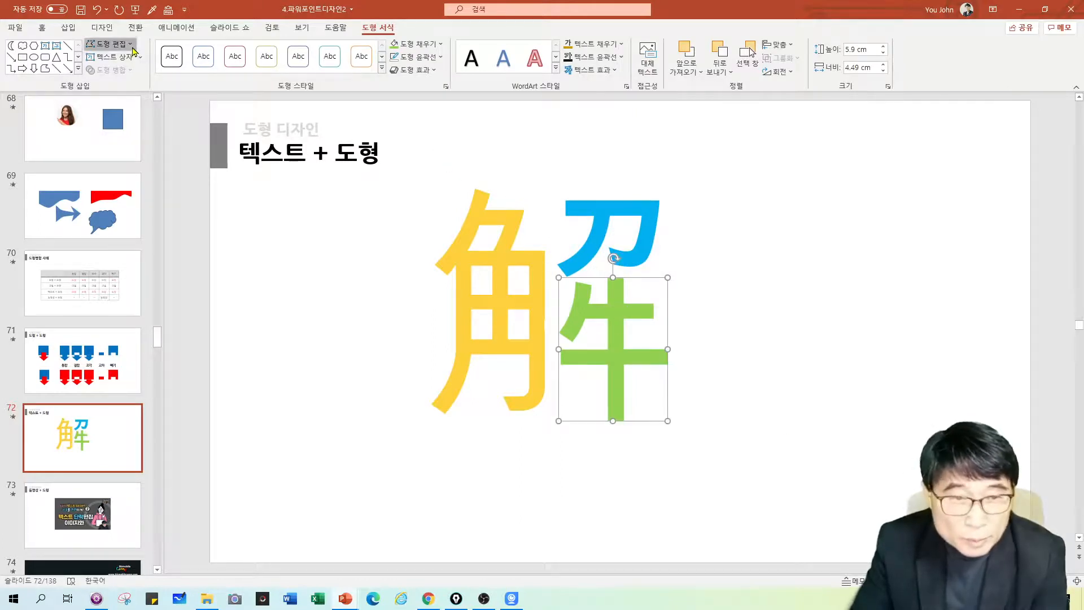
click(107, 44)
click(108, 72)
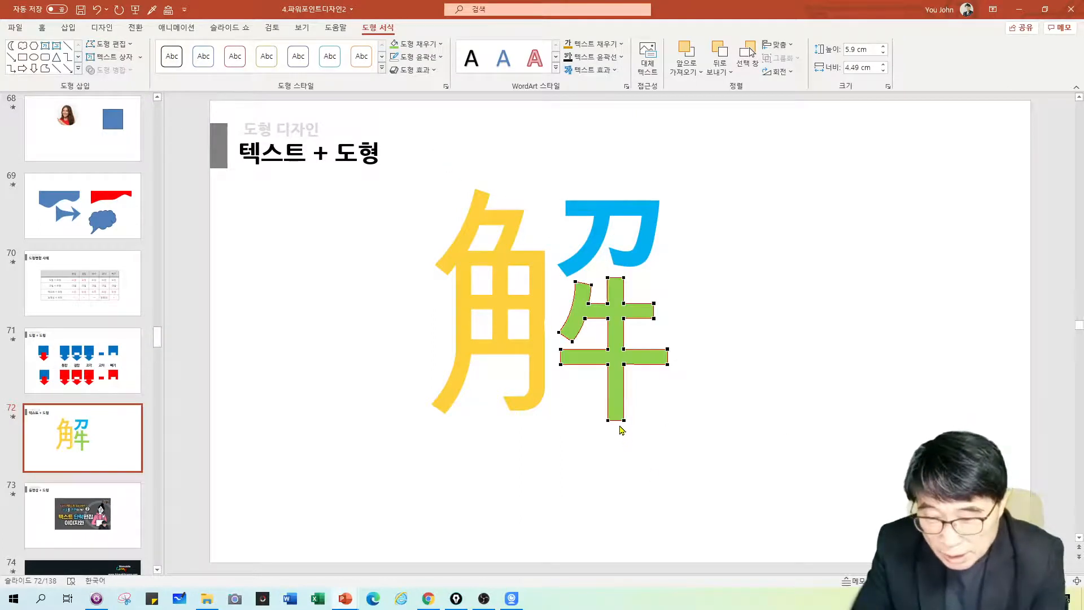
drag(608, 422, 632, 392)
click(604, 395)
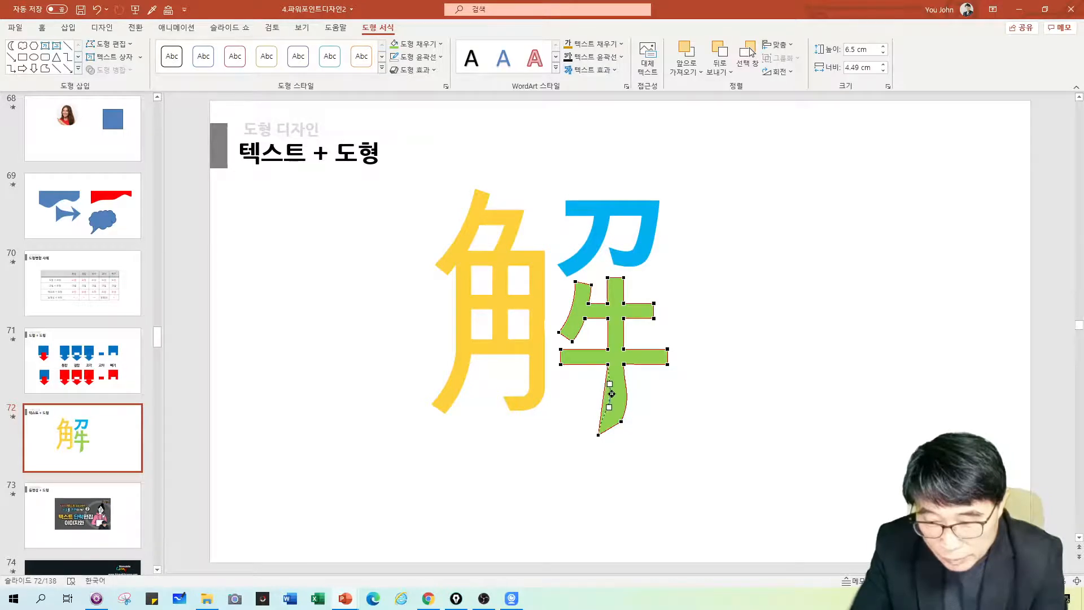
drag(613, 402, 615, 386)
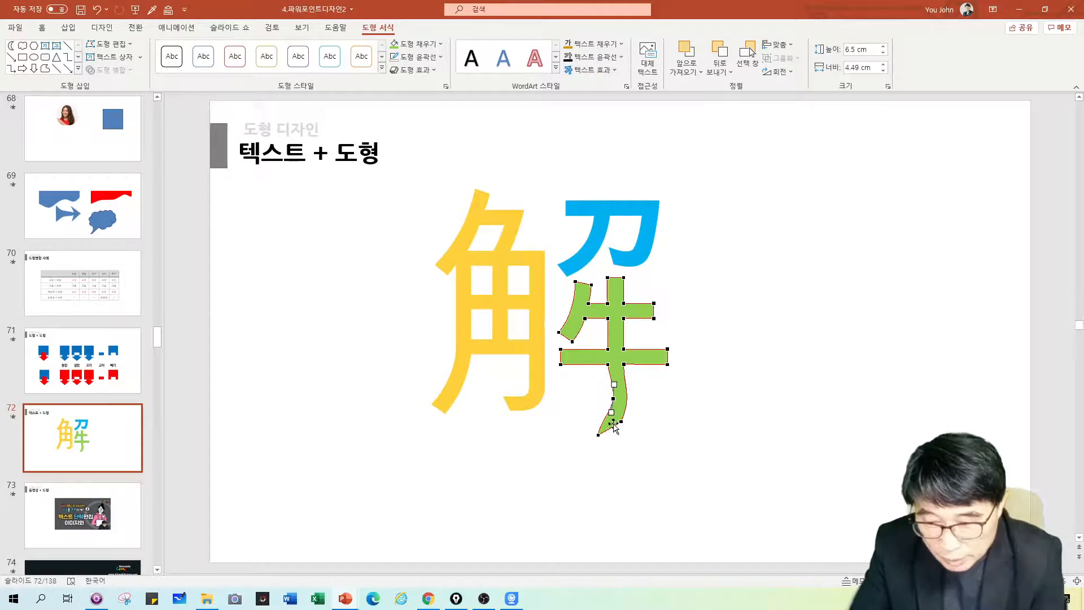
click(597, 435)
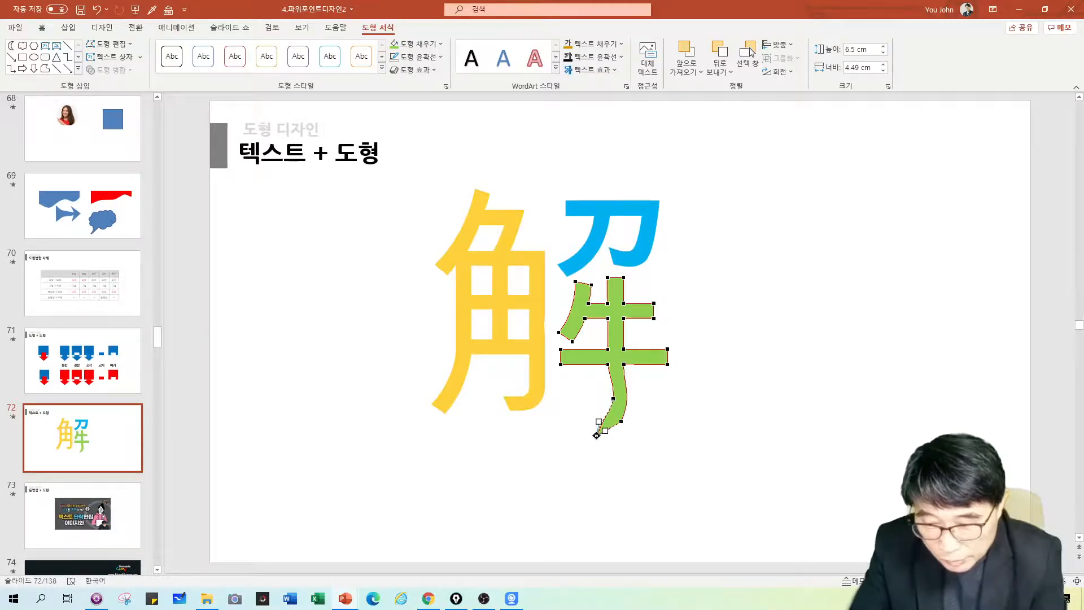
click(709, 428)
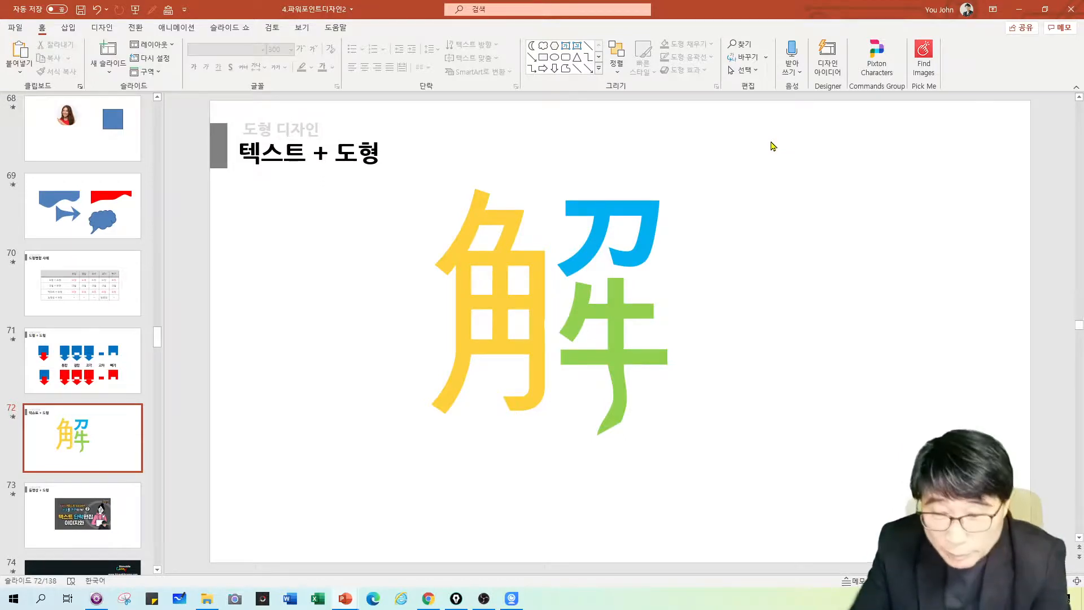
Delete all three coloured components of 解 from the 텍스트 + 도형 slide
drag(772, 141, 408, 486)
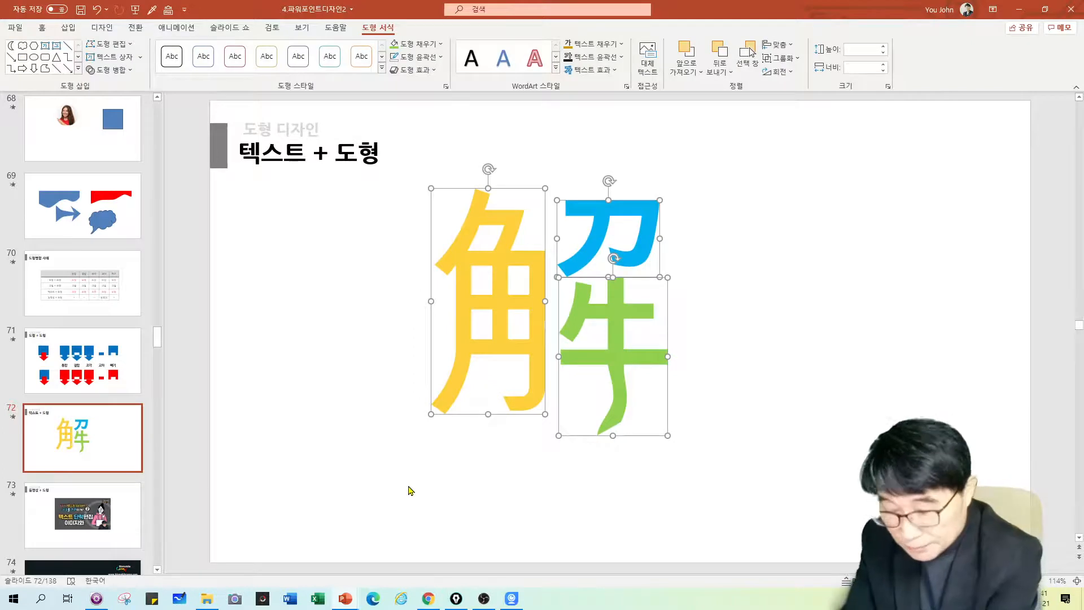
key(Delete)
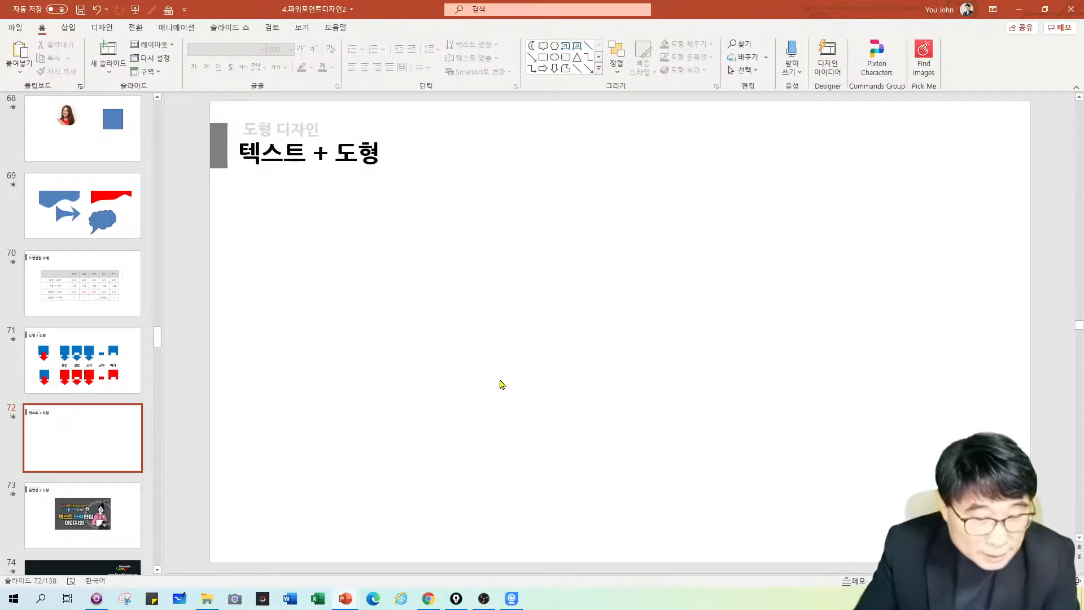
Change the shape of the video on the 동영상 + 도형 slide to a 32-point star
click(85, 496)
scroll(85, 496, down, 2)
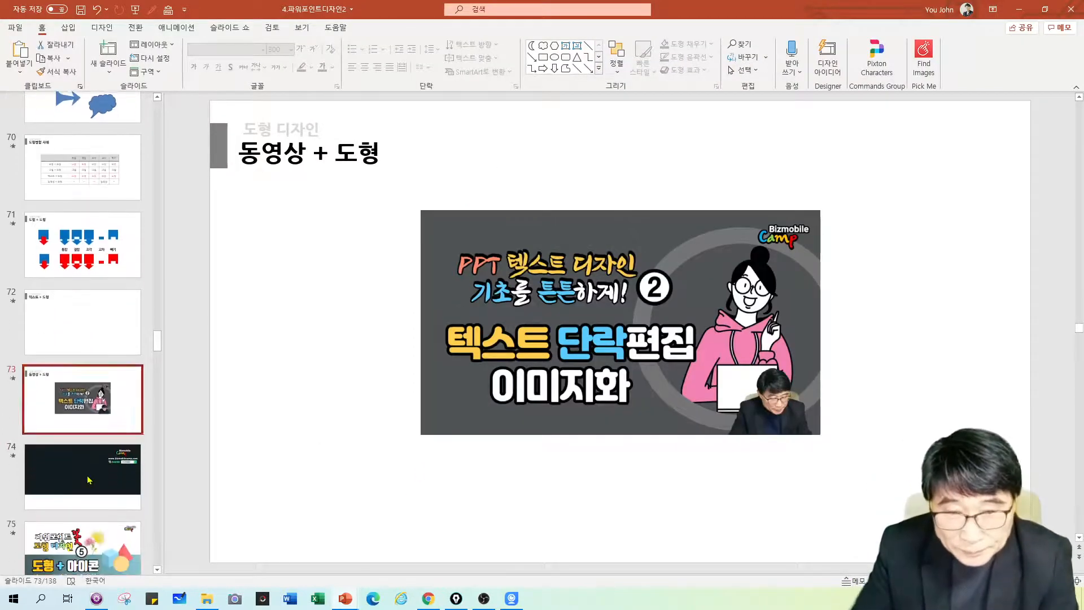
click(602, 308)
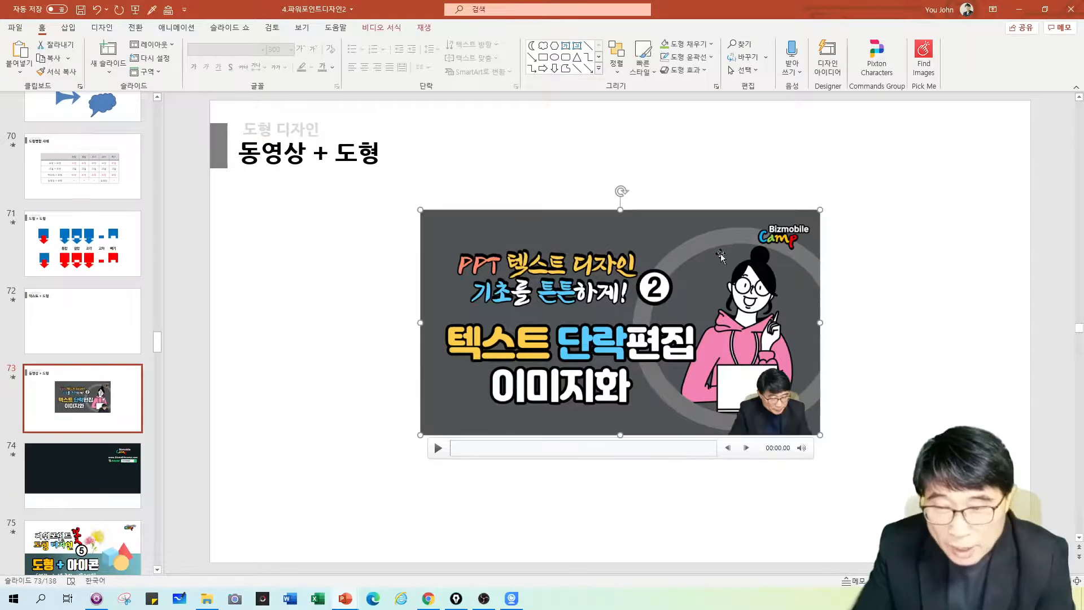
click(383, 28)
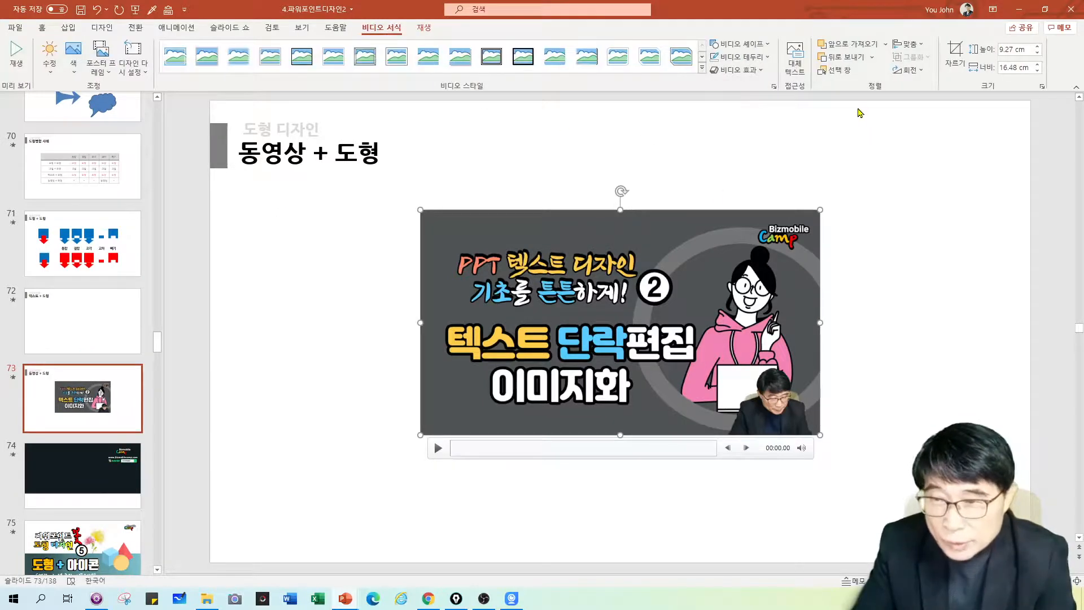
click(739, 44)
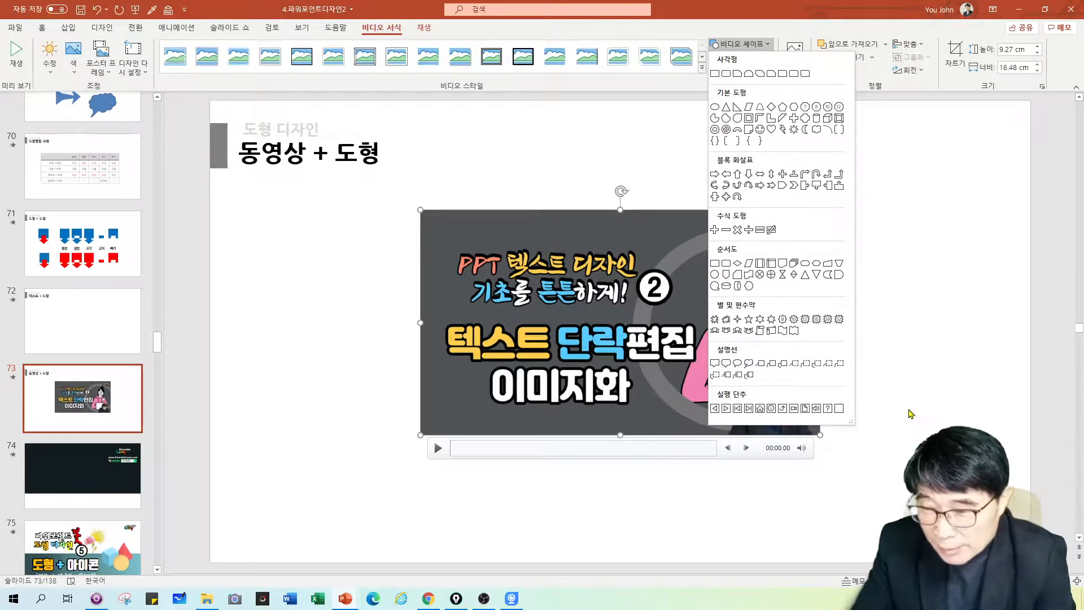
click(840, 321)
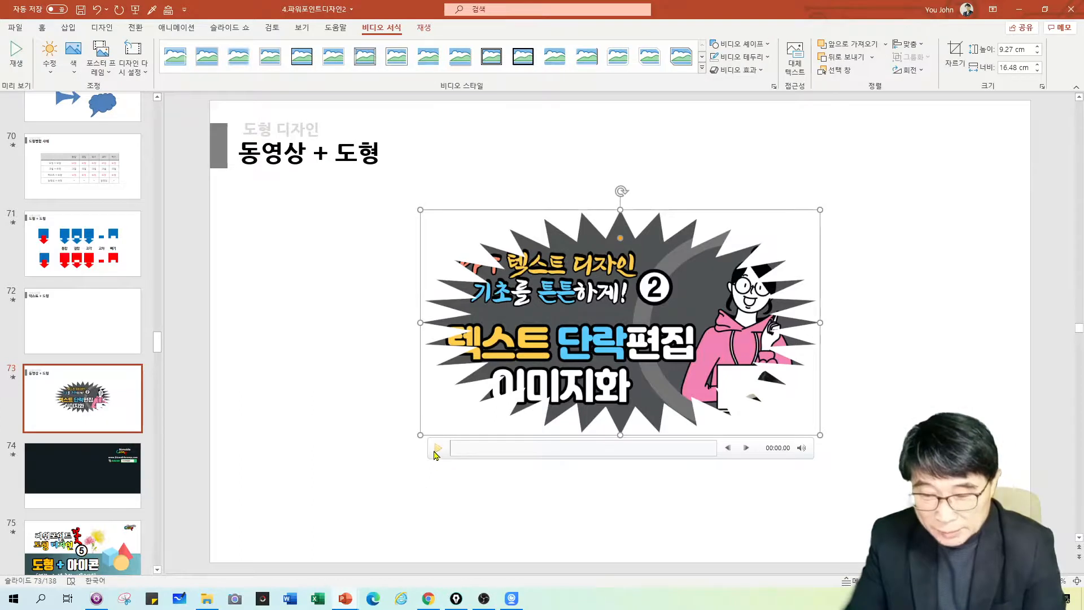
Preview the star-shaped video, skipping ahead to about 2:18, and undo its shape change
click(438, 447)
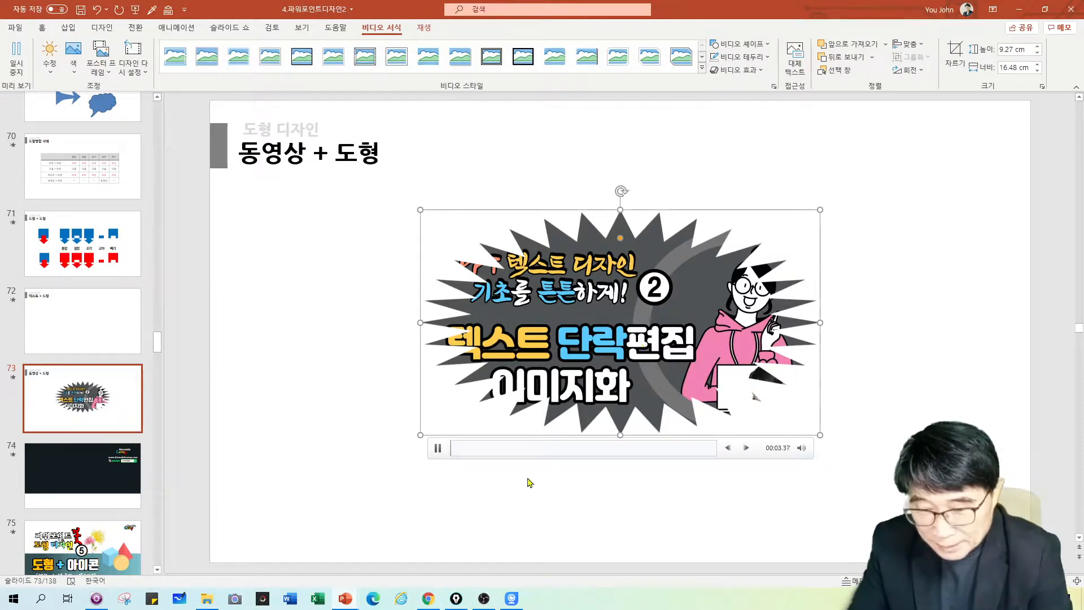
click(472, 449)
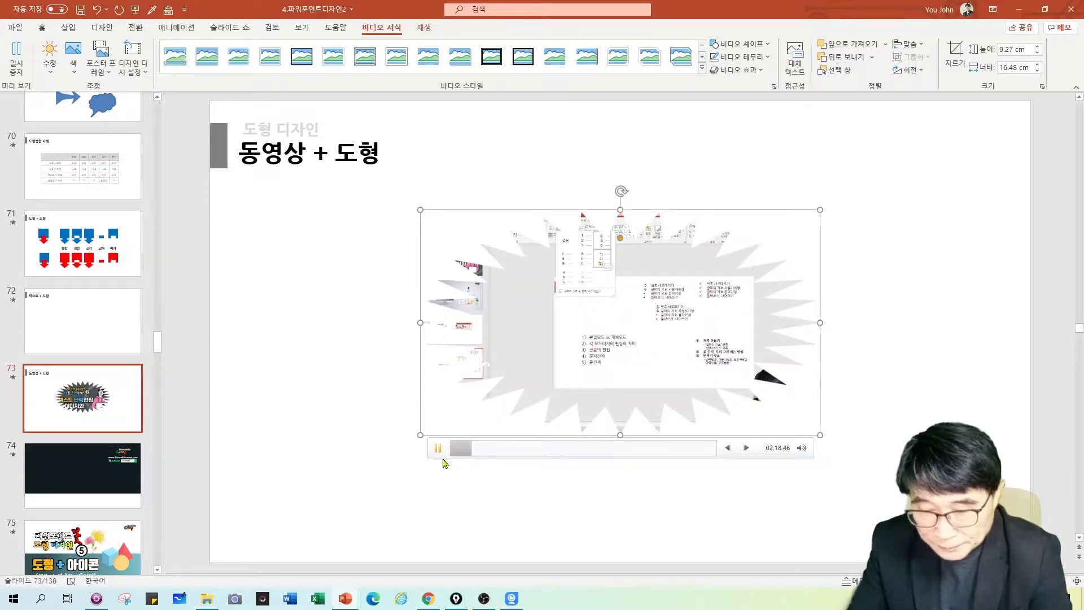
click(478, 483)
click(594, 314)
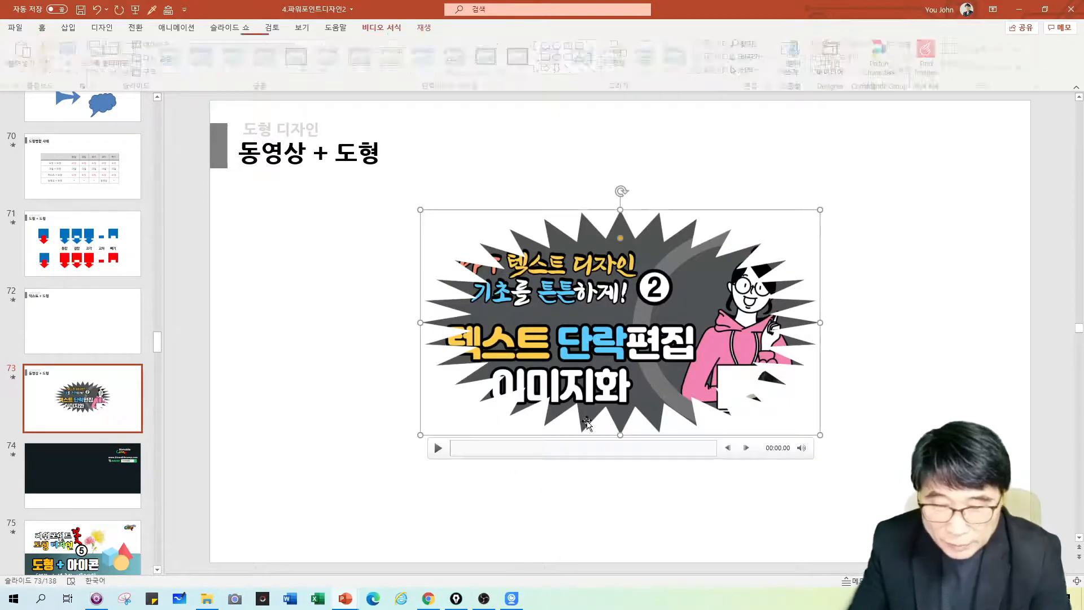
click(313, 453)
click(96, 9)
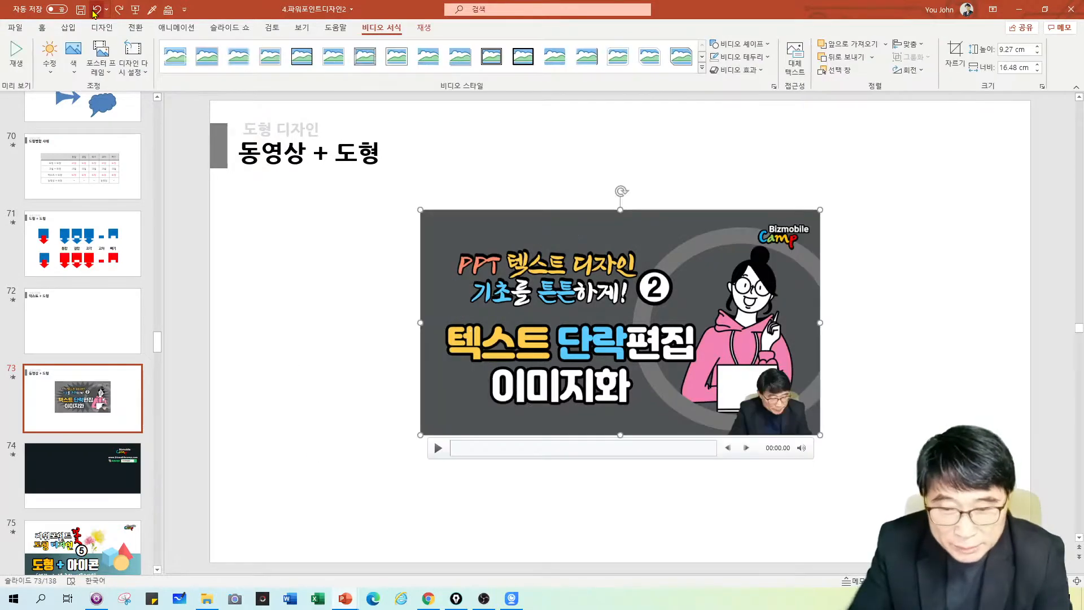
Delete the emptied 텍스트 + 도형 slide from the presentation
click(81, 301)
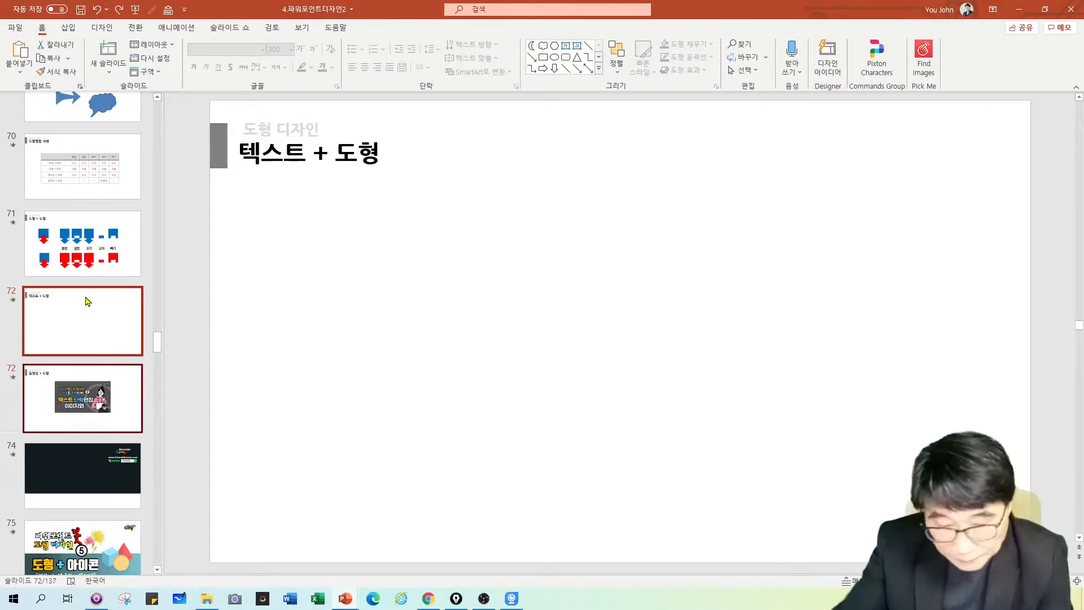
key(Delete)
scroll(90, 333, down, 2)
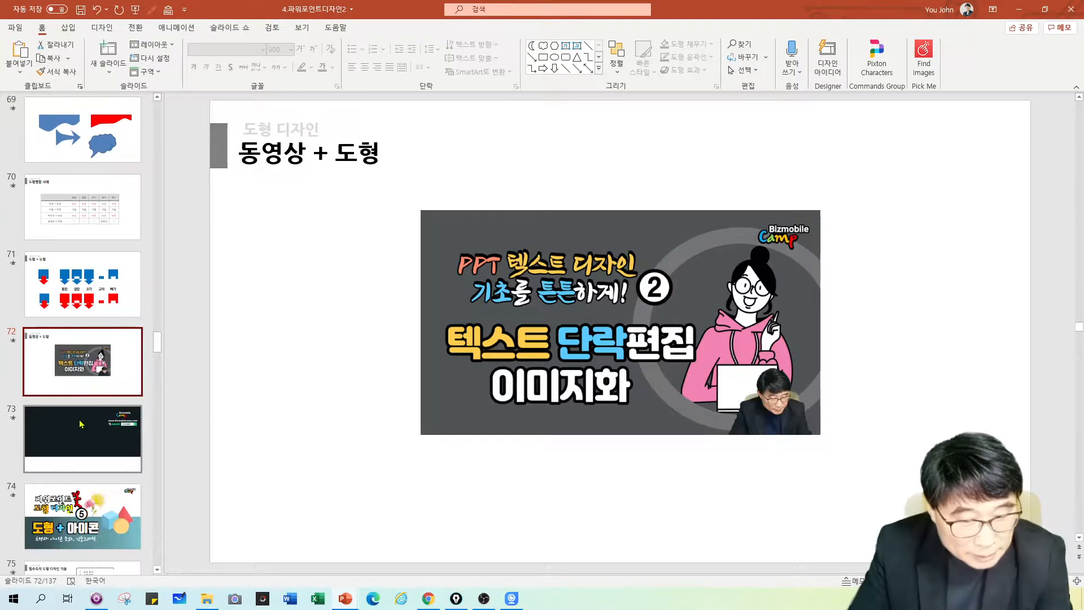
Review the closing slide, the lesson's earlier slides and the 도형 + 아이콘 title slide, and return to the closing slide
click(80, 424)
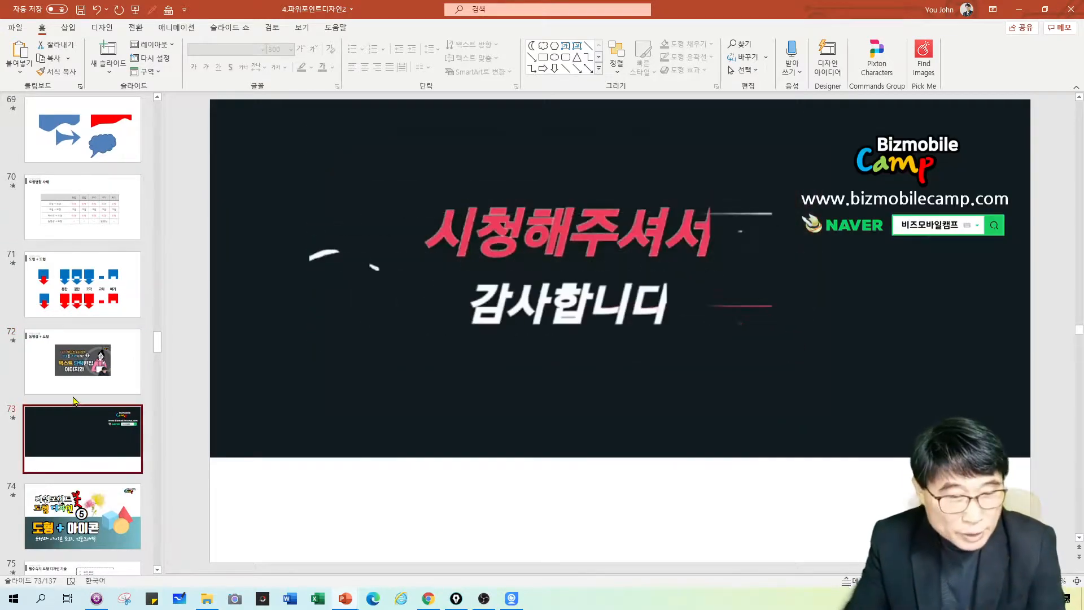
scroll(76, 401, up, 6)
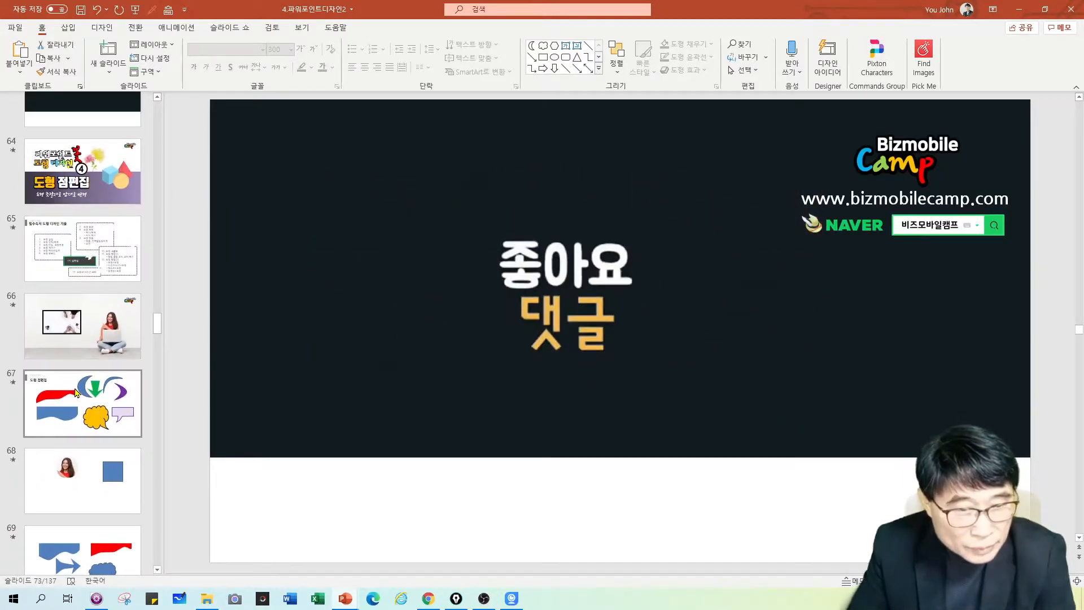
scroll(76, 392, down, 2)
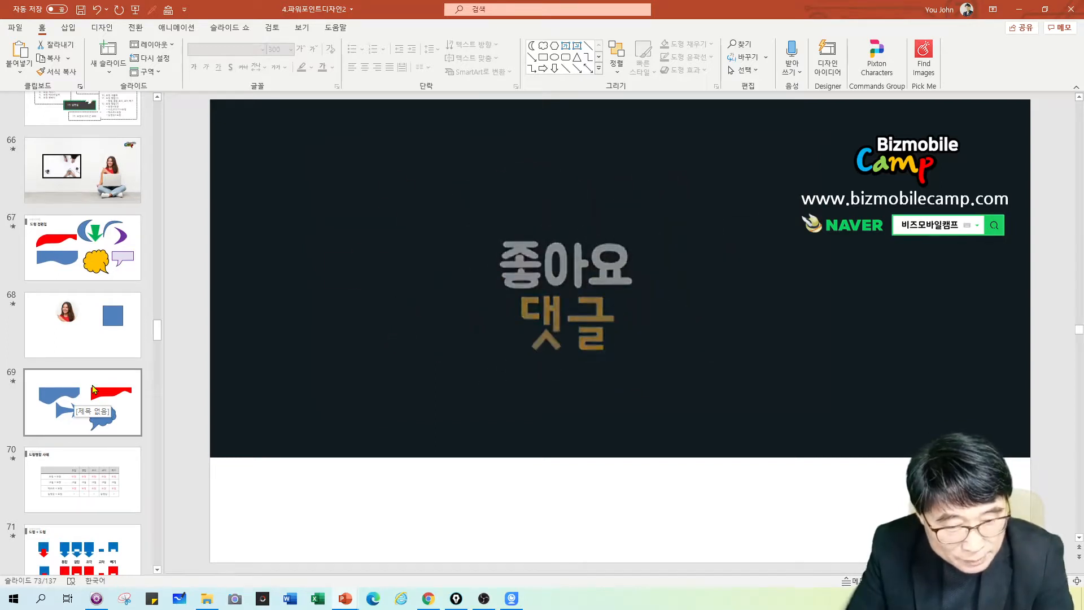
scroll(94, 389, down, 3)
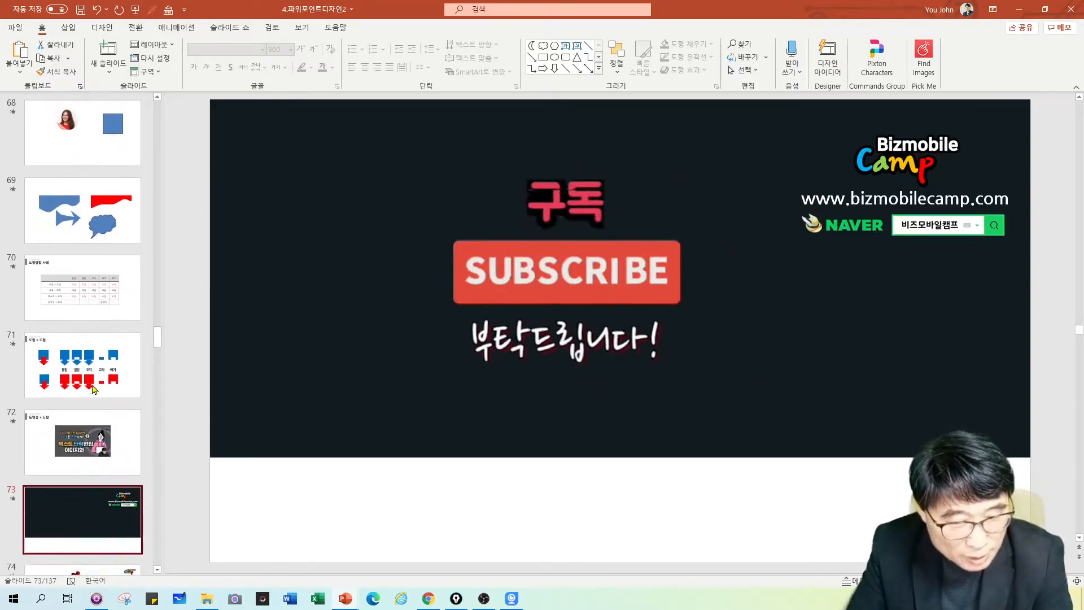
scroll(95, 389, down, 1)
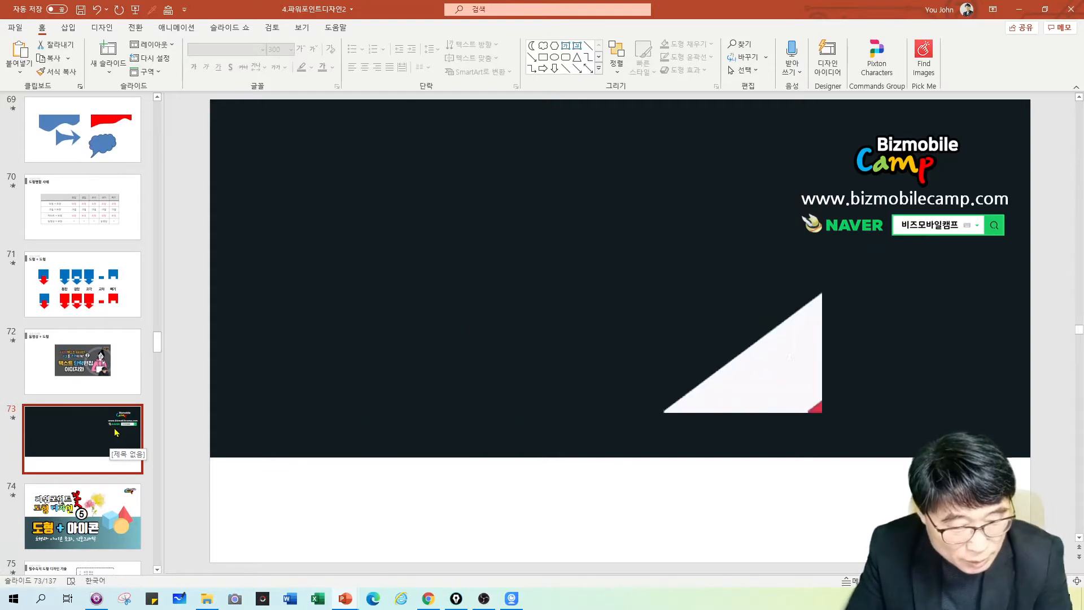
scroll(113, 407, down, 2)
click(110, 377)
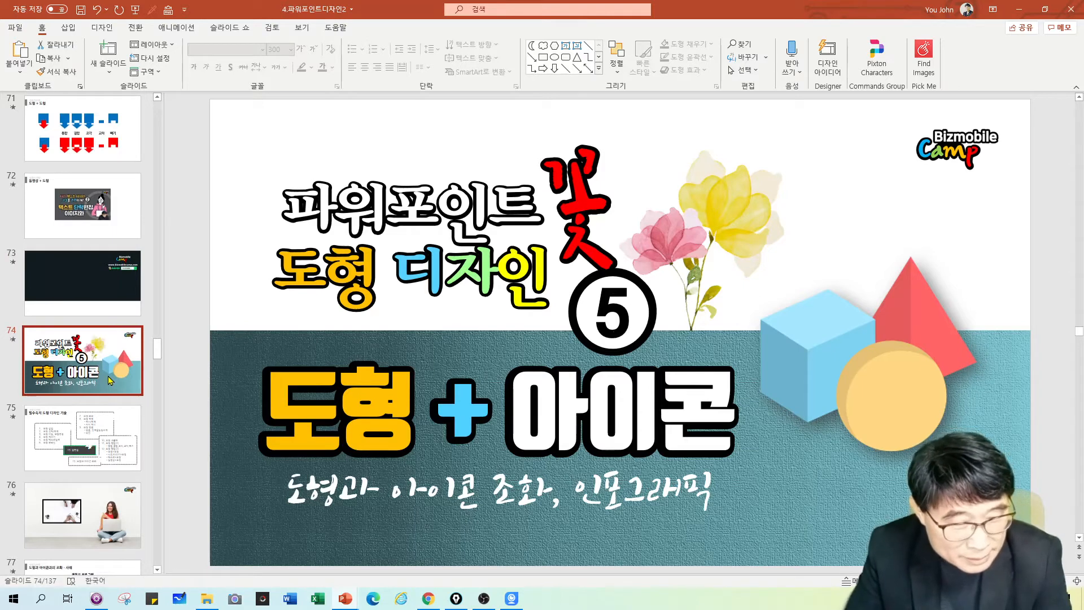
click(96, 305)
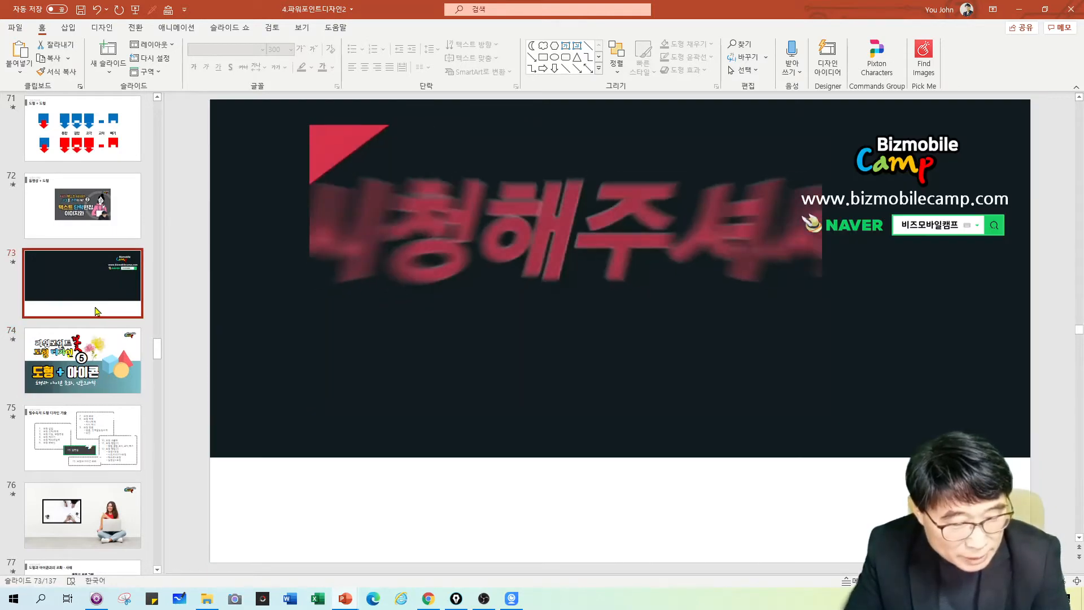